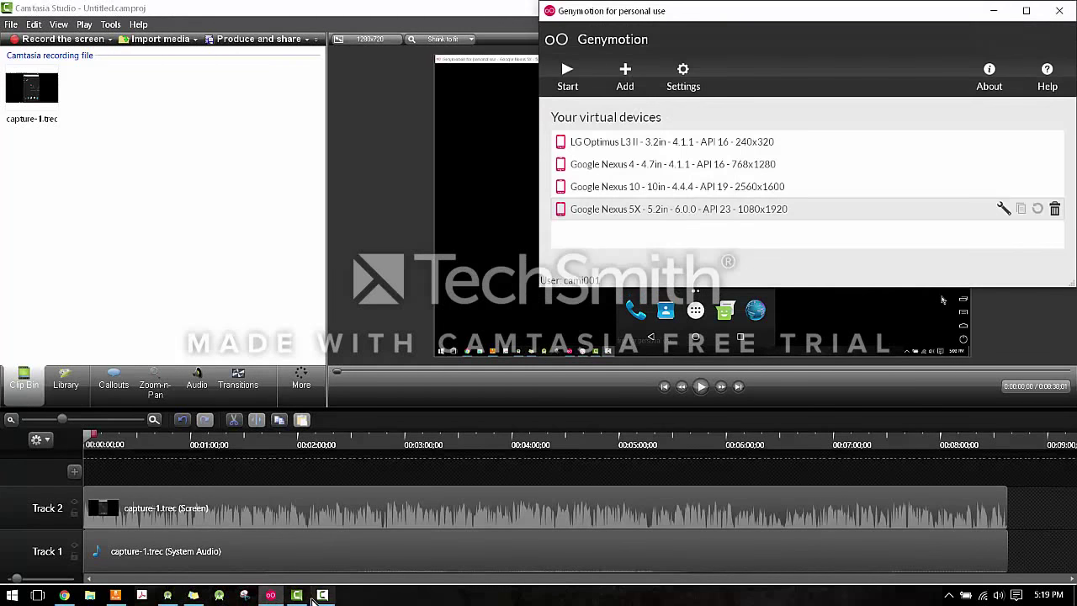
Hide the Camtasia Recorder panel and start Produce and share to get the trial/full-version choice.
left_click(318, 596)
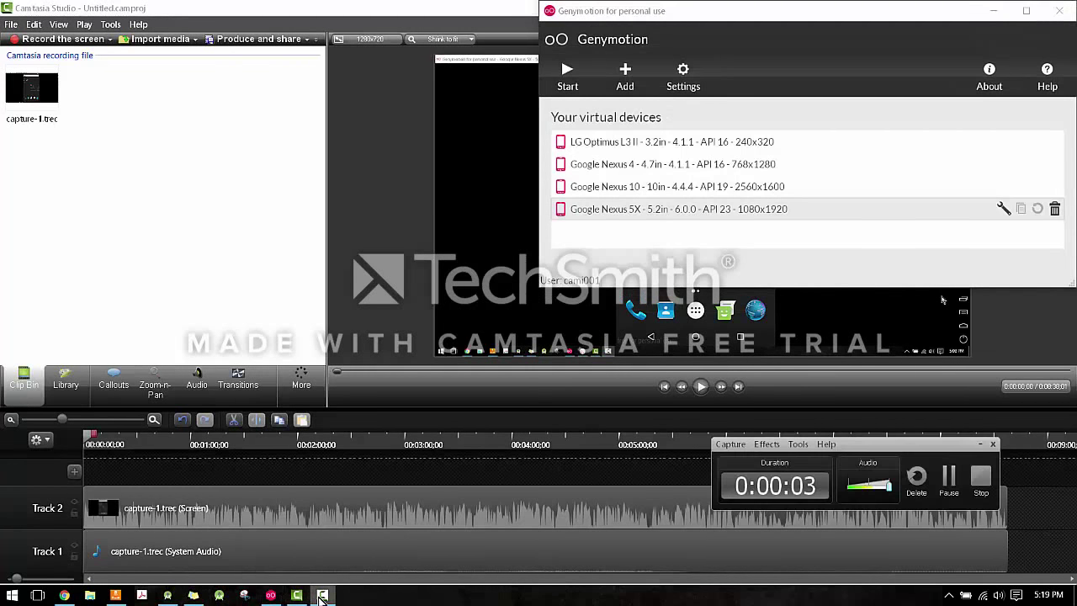
left_click(300, 597)
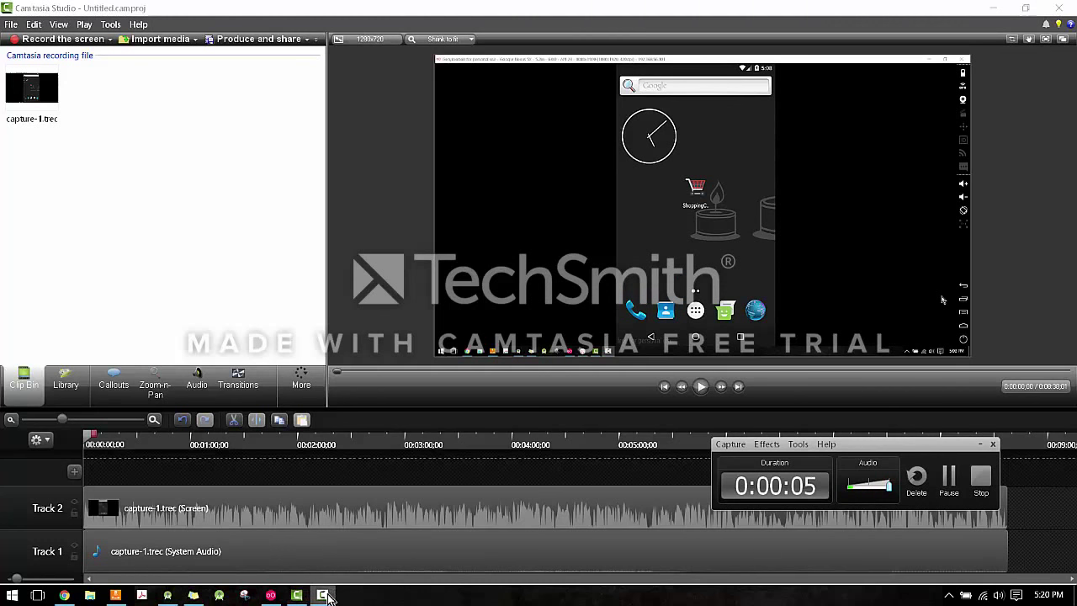
left_click(981, 445)
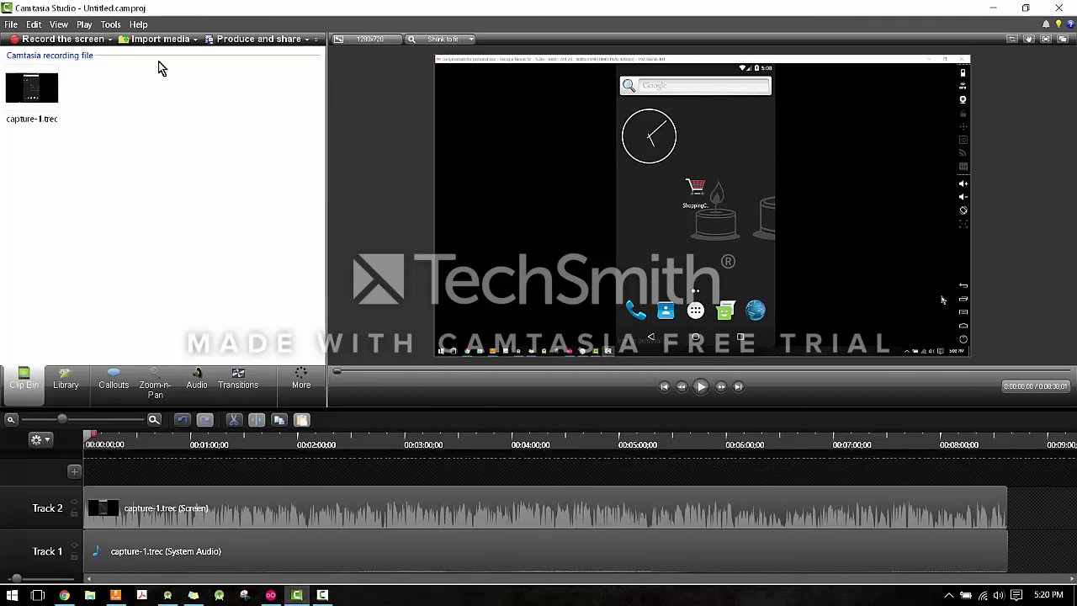
left_click(241, 41)
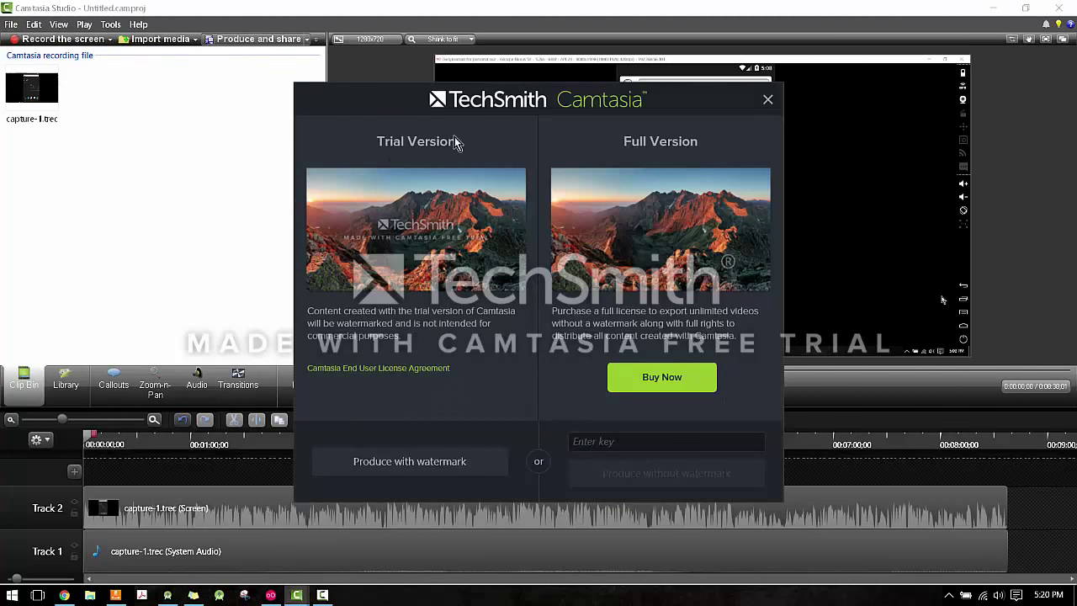
left_click_drag(432, 311, 455, 353)
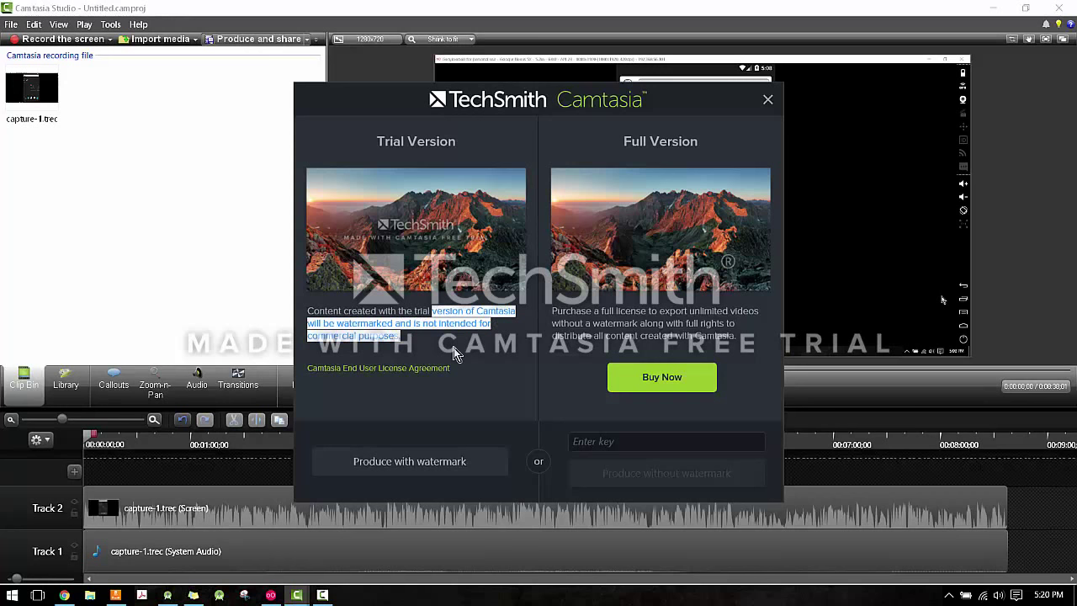
left_click(414, 337)
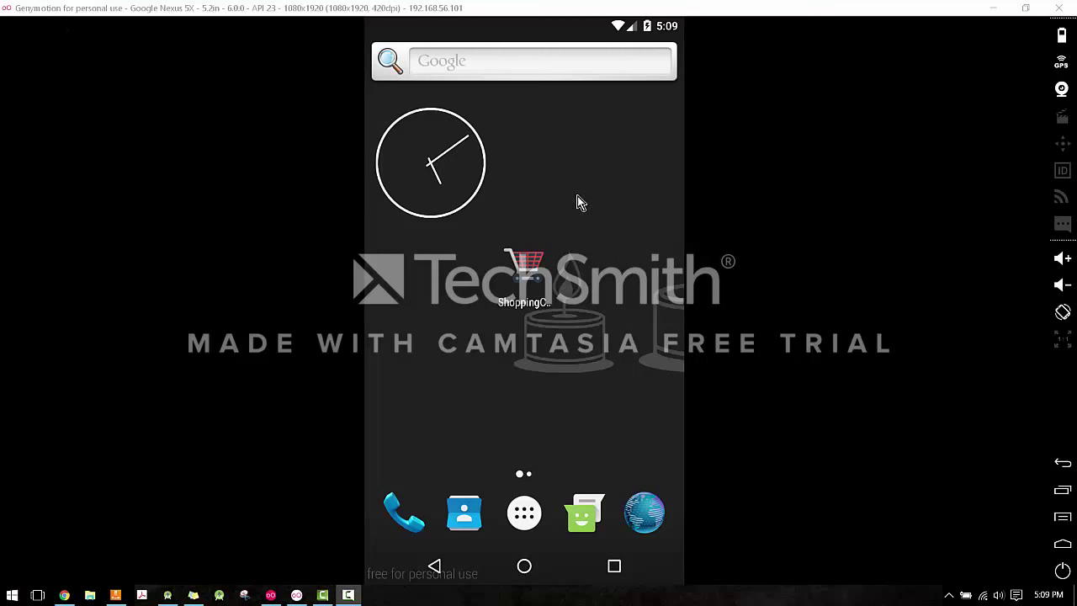
Launch the ShoppingCart app from the Nexus 5X emulator home screen.
left_click(533, 265)
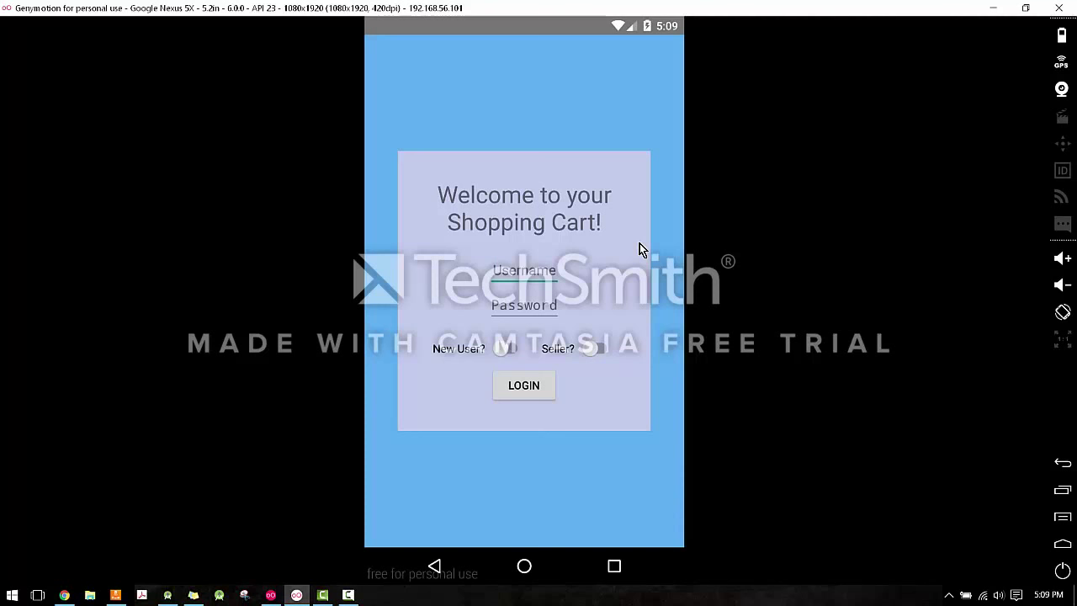
Test the login's empty-field checks, then try signing in with a username and password.
left_click(524, 389)
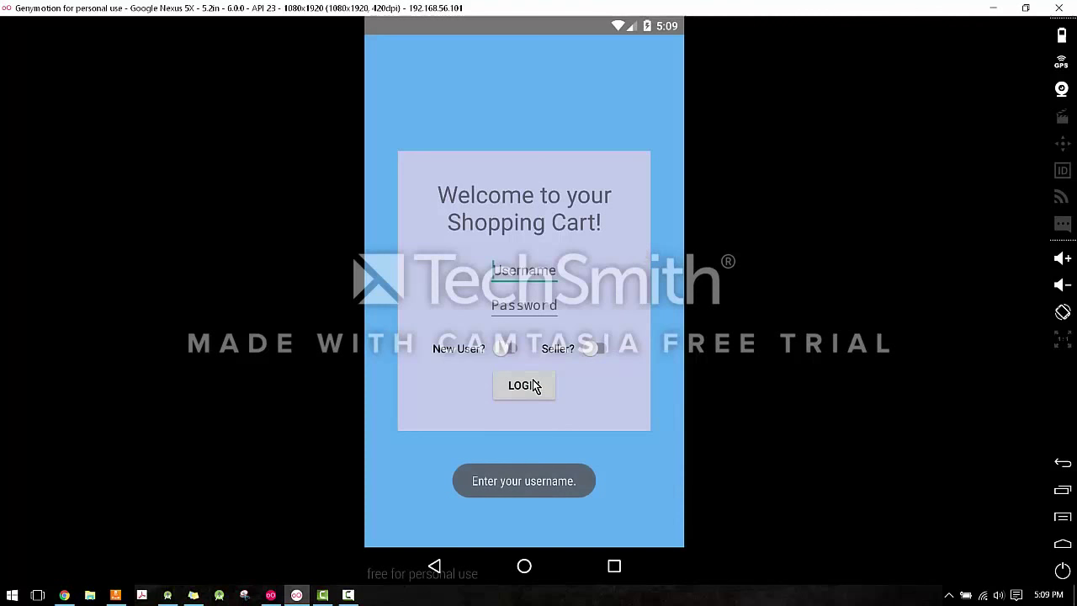
left_click(536, 270)
type("camilo")
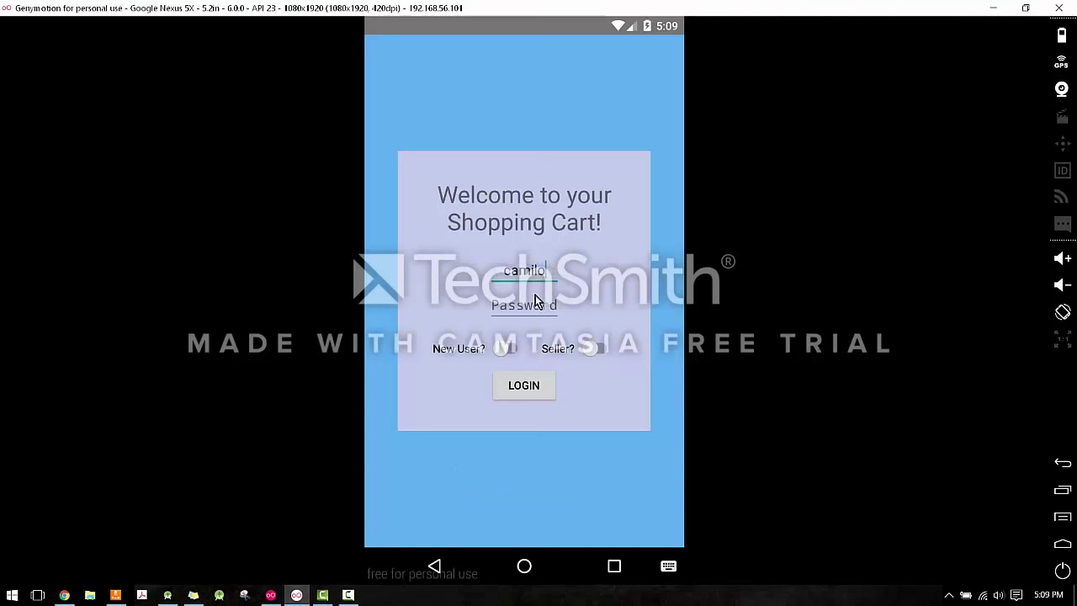
left_click(546, 396)
left_click(549, 305)
type("ca")
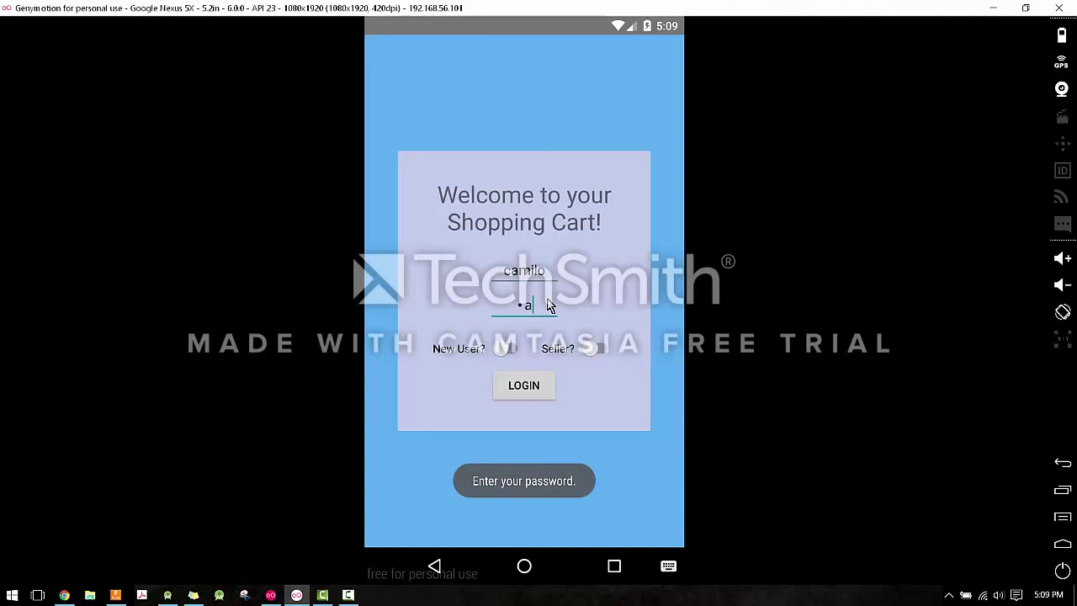
type("milo")
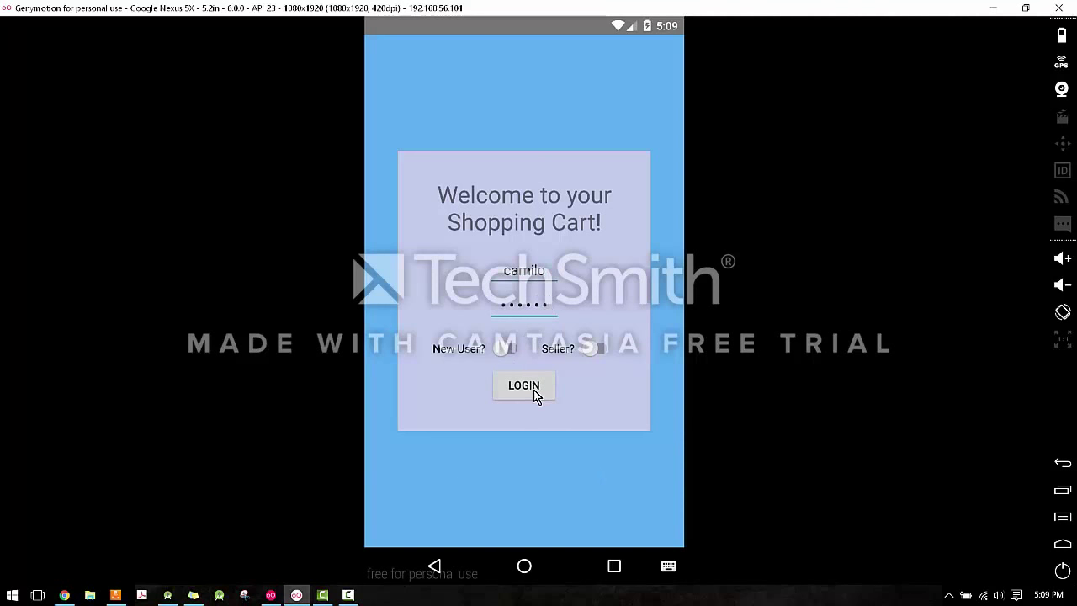
left_click(536, 394)
Retype the password, switch New User on, and log in to Browse All Products.
type("cami")
left_click(506, 351)
left_click(525, 387)
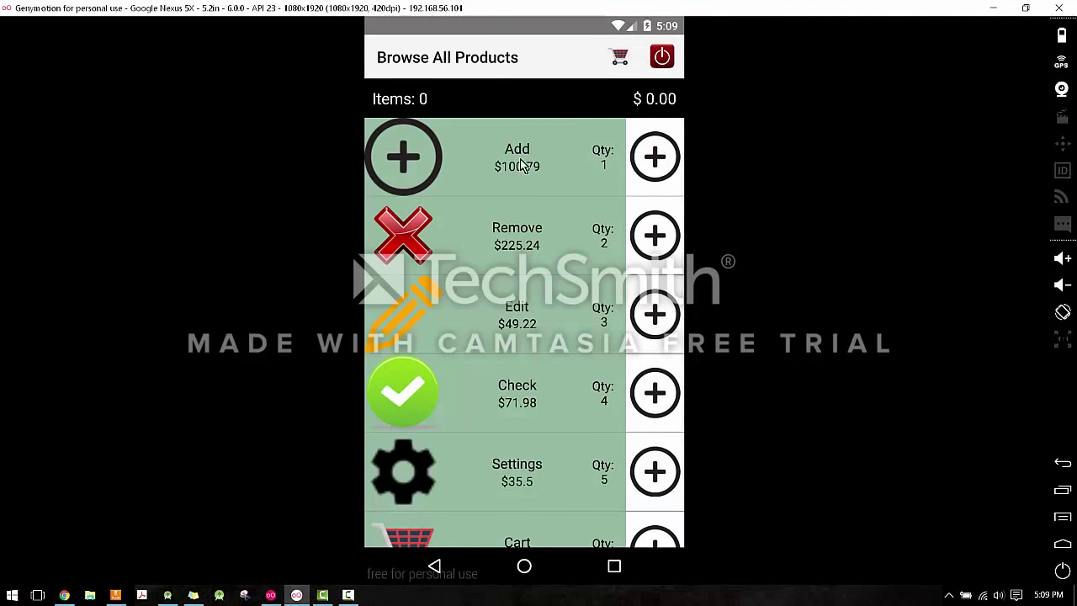
scroll(532, 240, "down", 1)
scroll(532, 240, "up", 1)
scroll(518, 223, "down", 1)
scroll(517, 353, "up", 1)
left_click(622, 64)
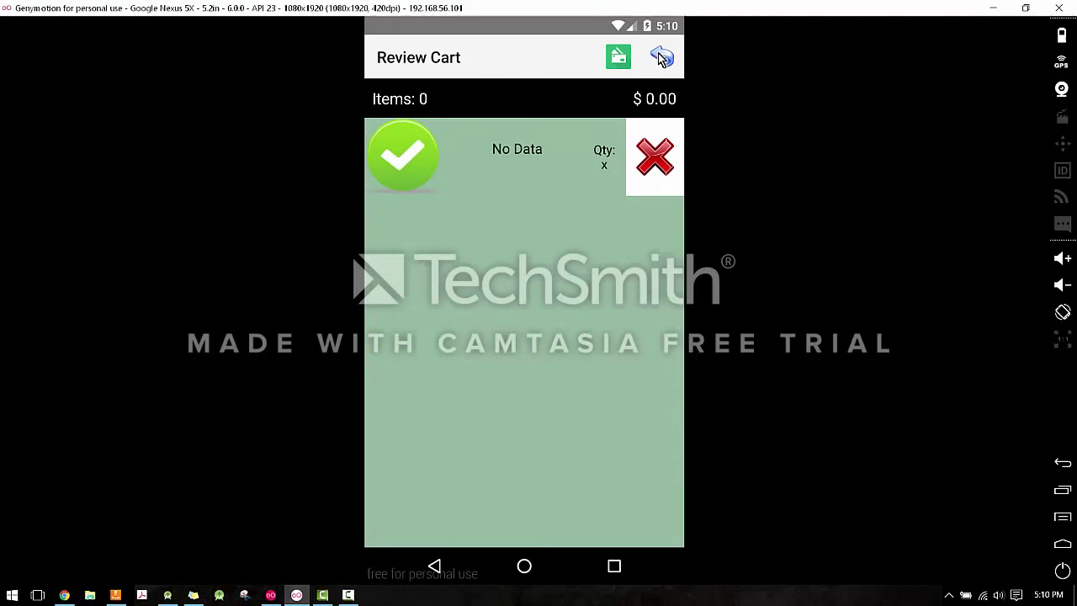
left_click(661, 58)
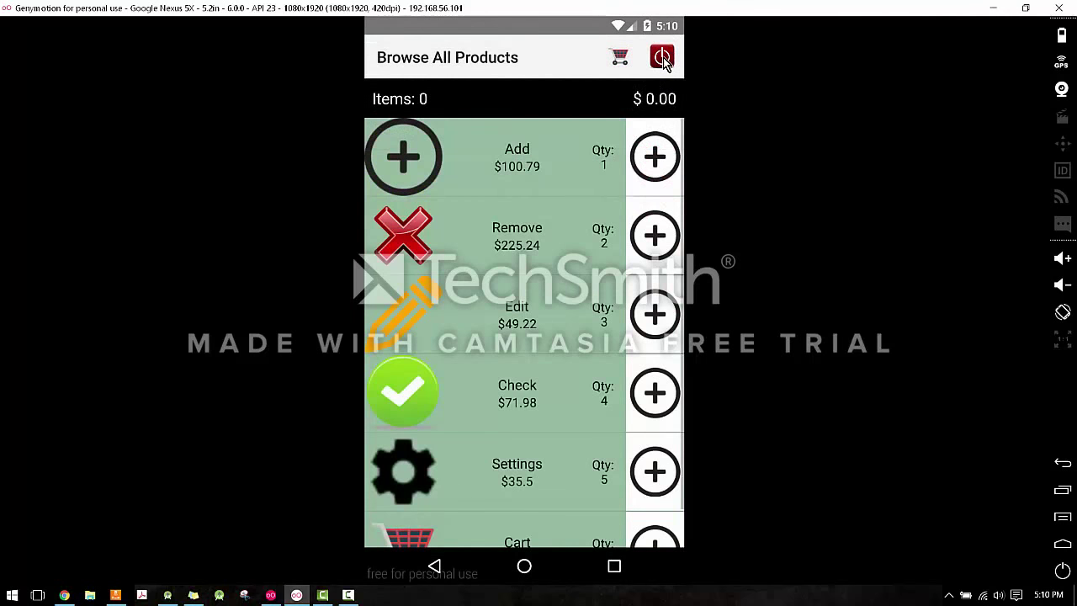
left_click(664, 62)
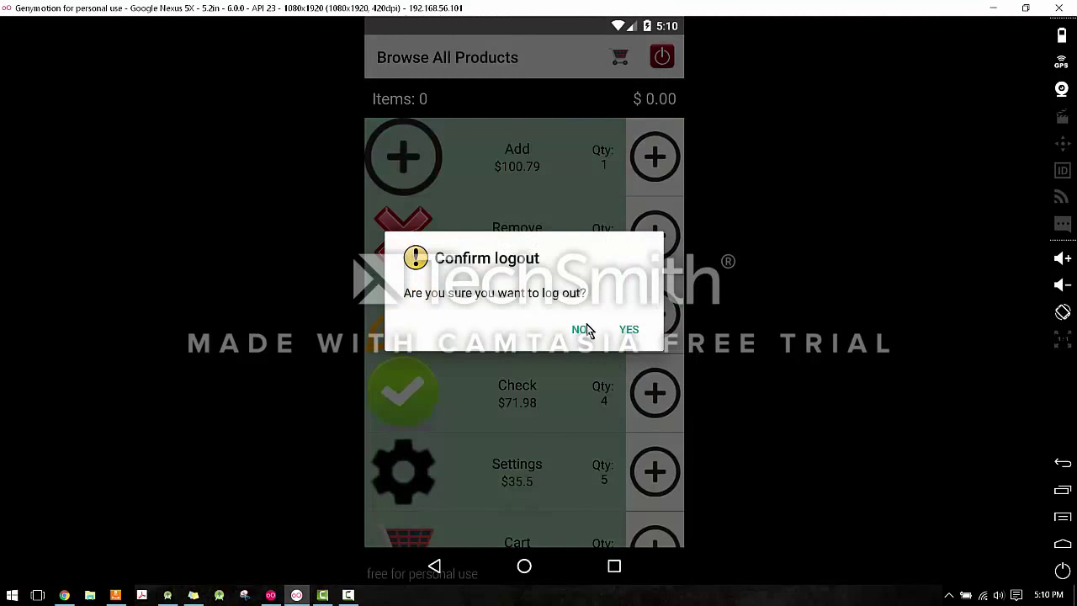
left_click(579, 330)
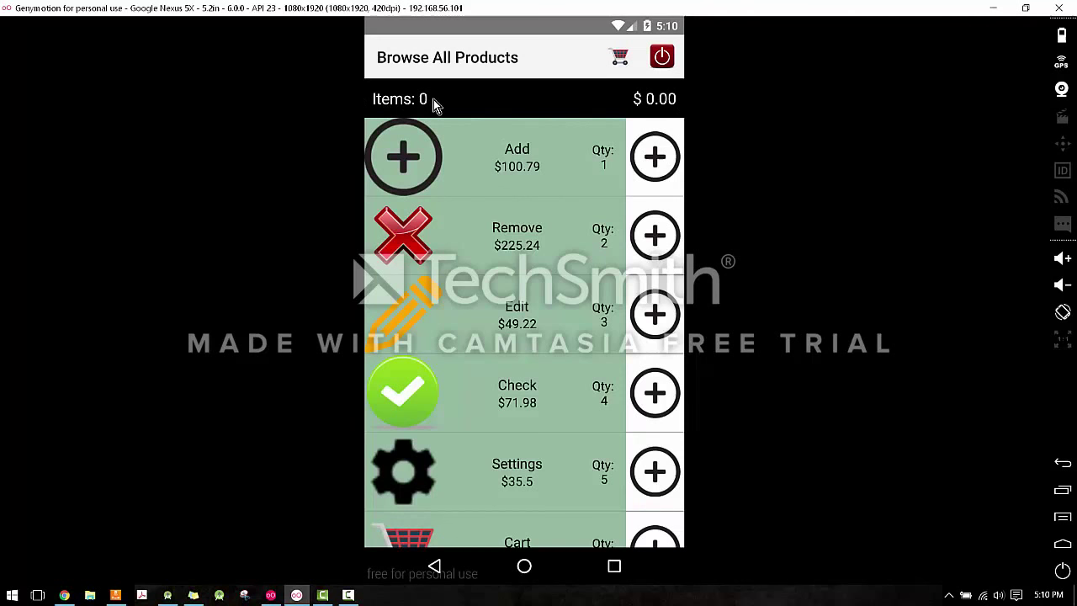
Add one Add, one Edit and two Remove products to the cart.
left_click(648, 172)
left_click(645, 229)
left_click(662, 328)
left_click(659, 229)
left_click(664, 162)
Review the 4-item, $600.49 cart, then try adding more Add and Remove products.
left_click(622, 59)
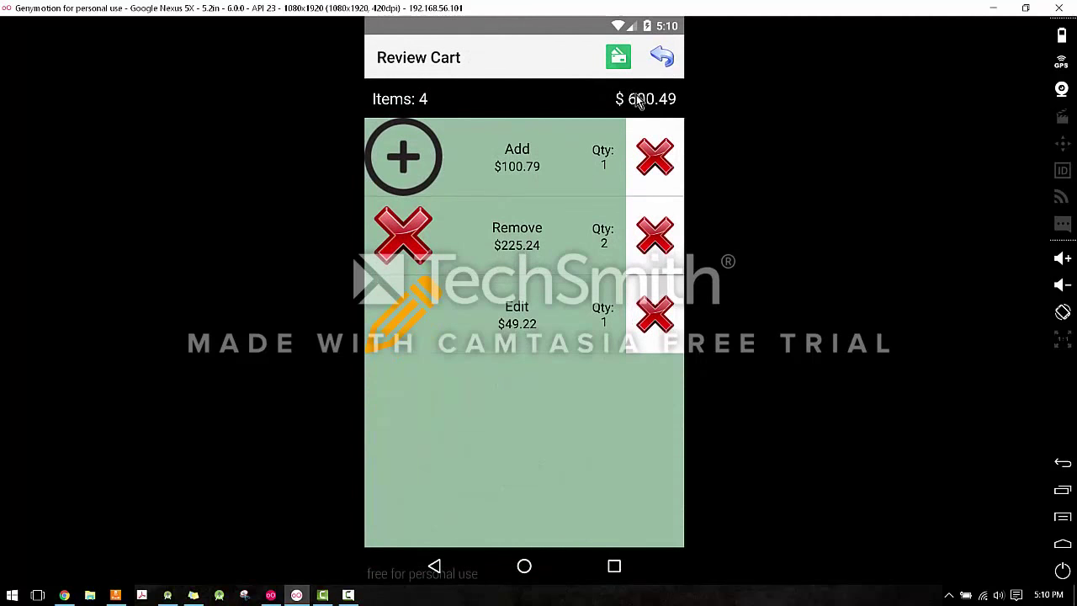
left_click(666, 57)
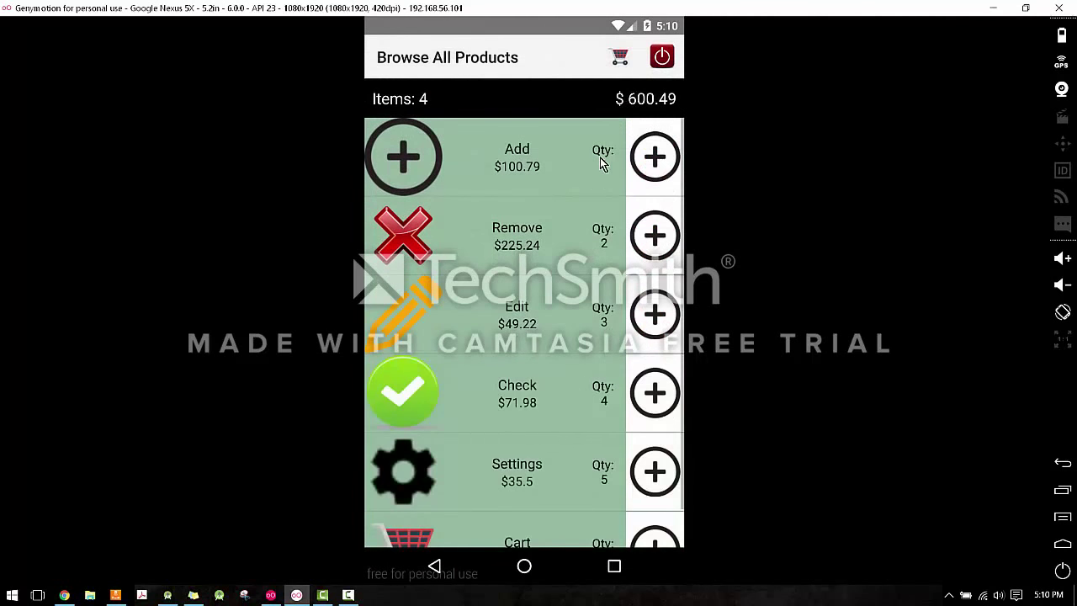
left_click(657, 158)
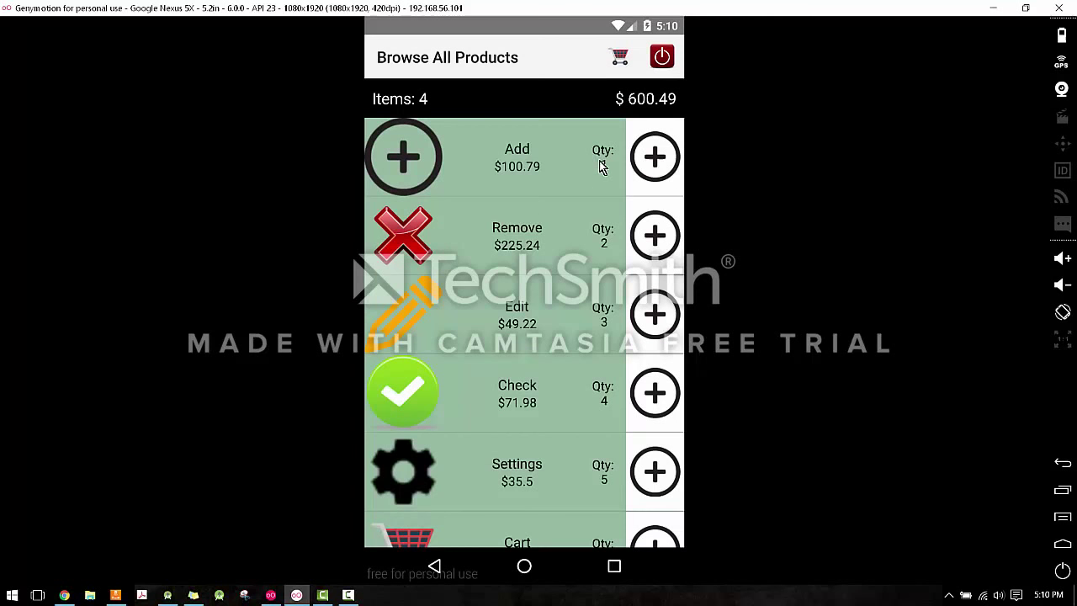
scroll(564, 202, "down", 1)
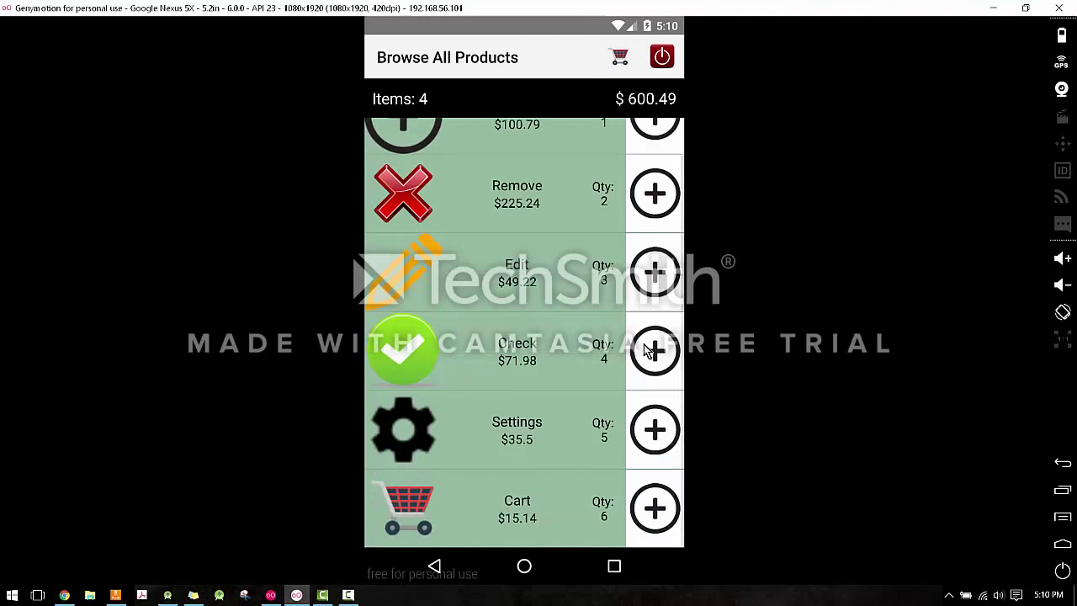
scroll(646, 228, "up", 1)
left_click(645, 236)
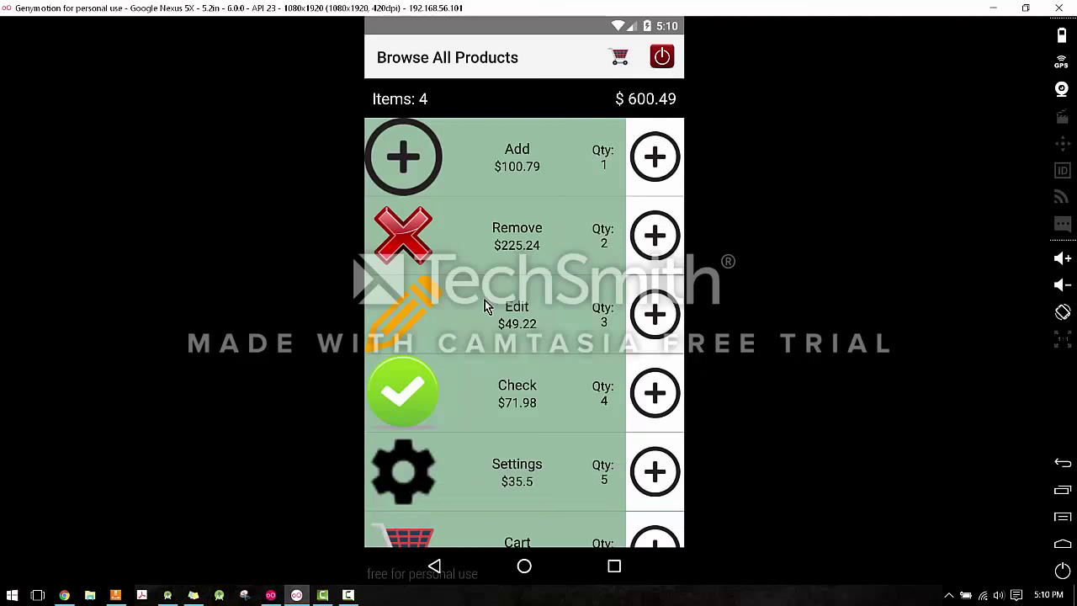
Inspect the Add, Settings and Edit details, then add Cart and Settings, reaching 6 items, $651.13.
left_click(530, 165)
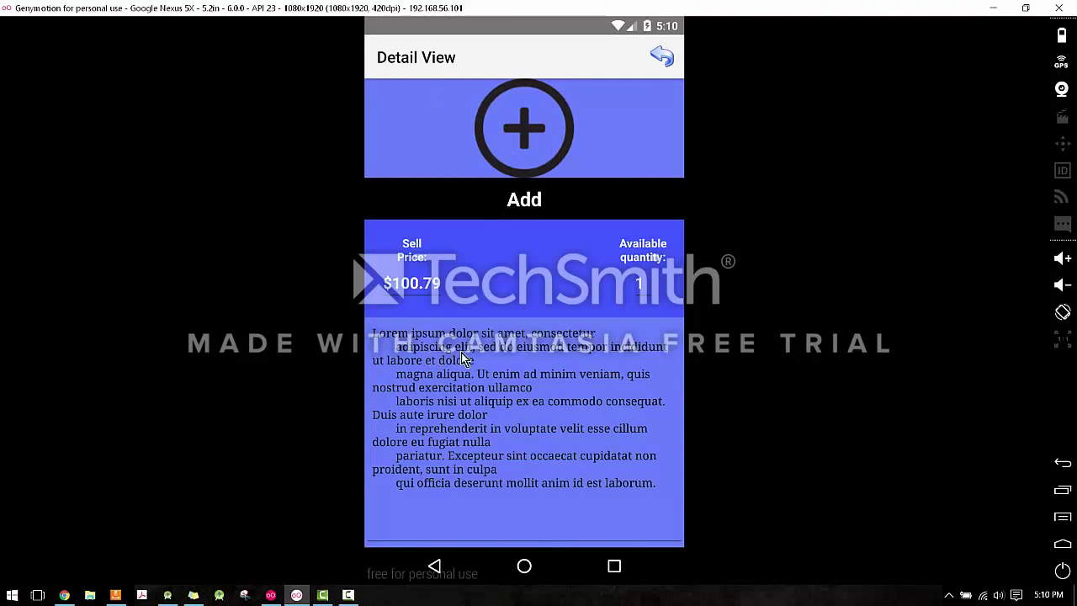
left_click(662, 57)
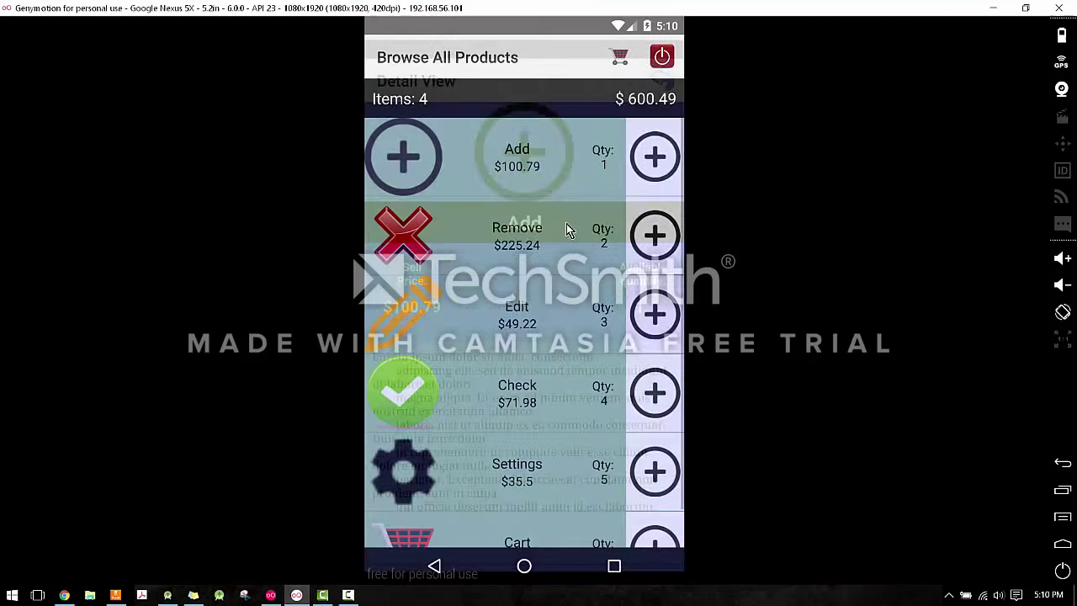
scroll(541, 373, "down", 1)
left_click(572, 224)
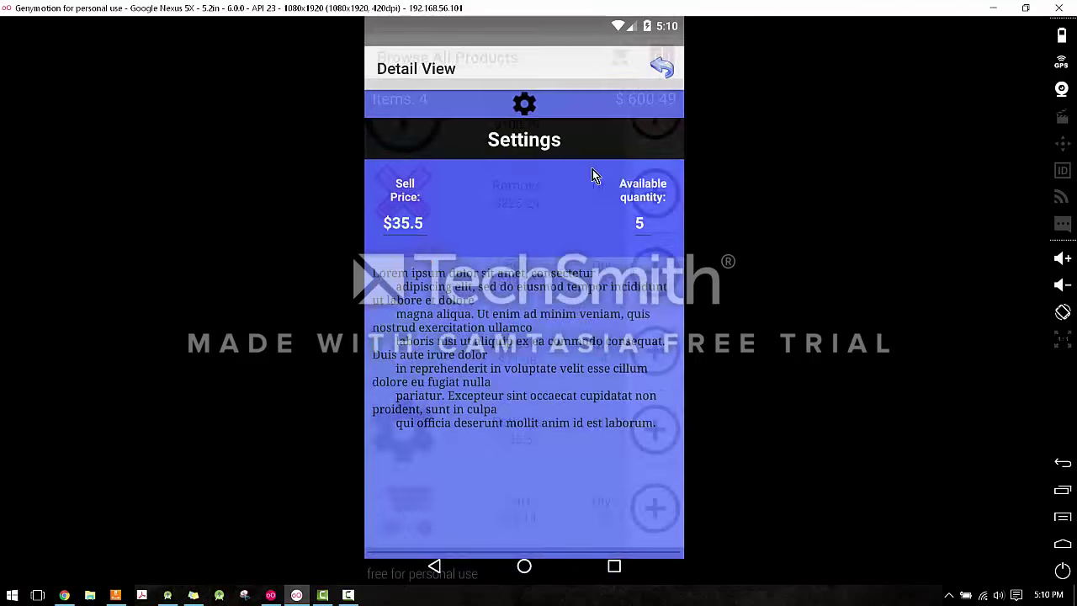
left_click(569, 266)
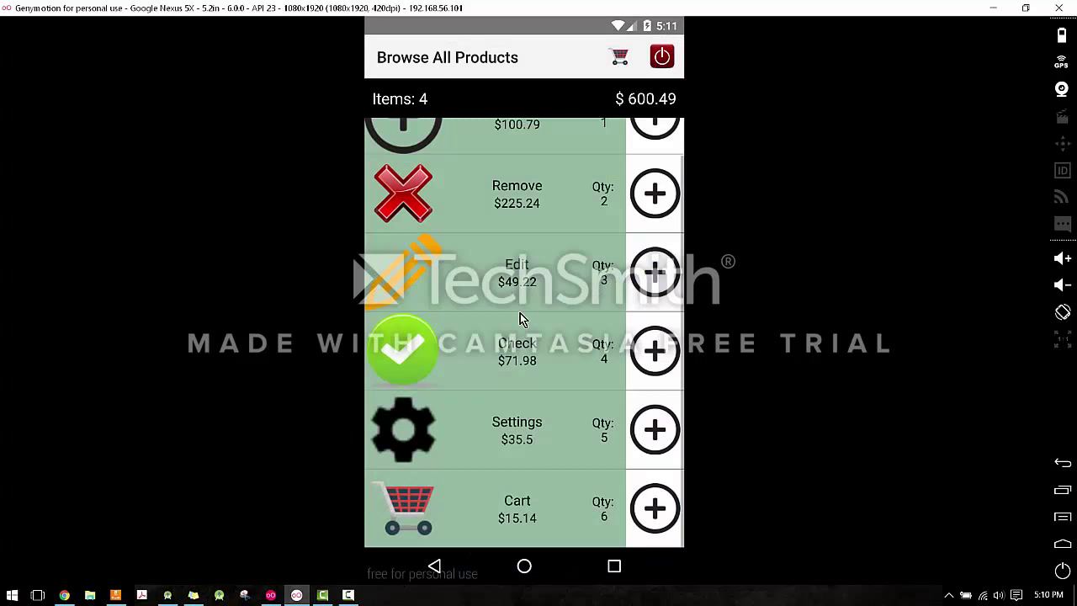
left_click(522, 264)
left_click(662, 56)
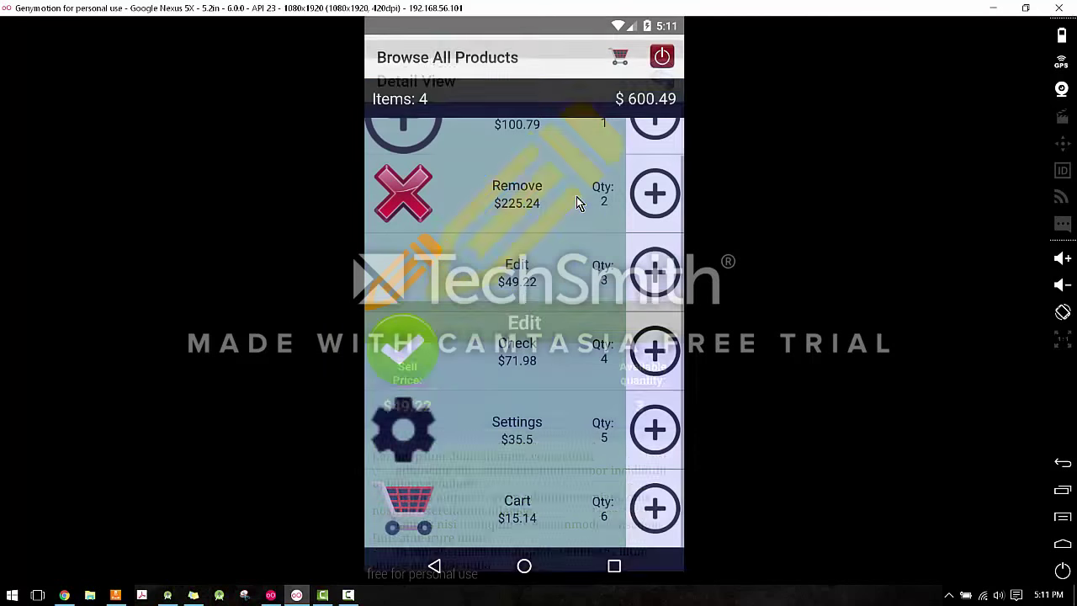
left_click(650, 501)
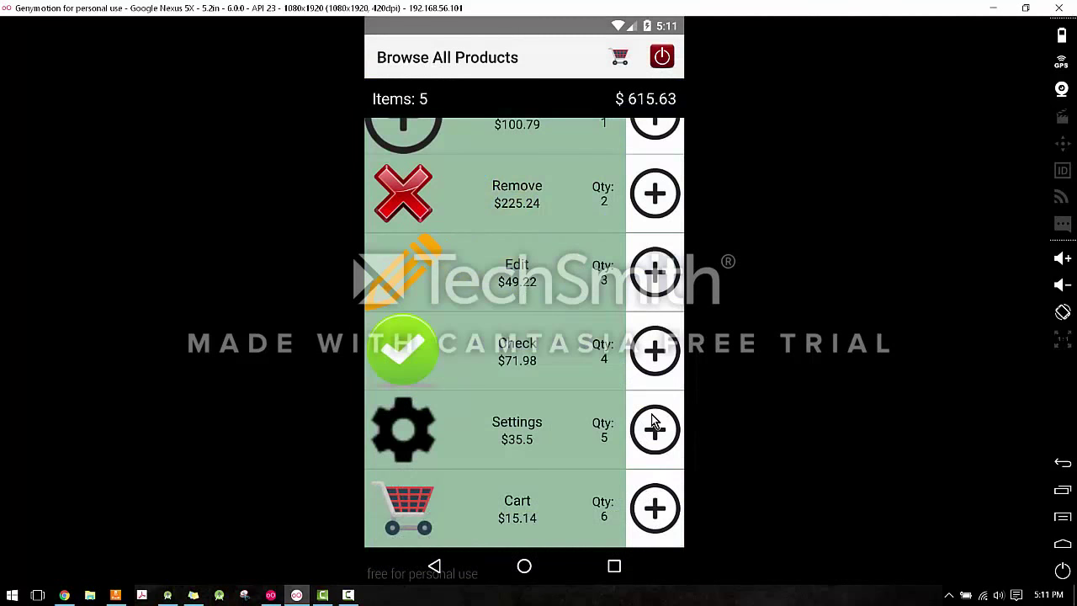
left_click(655, 425)
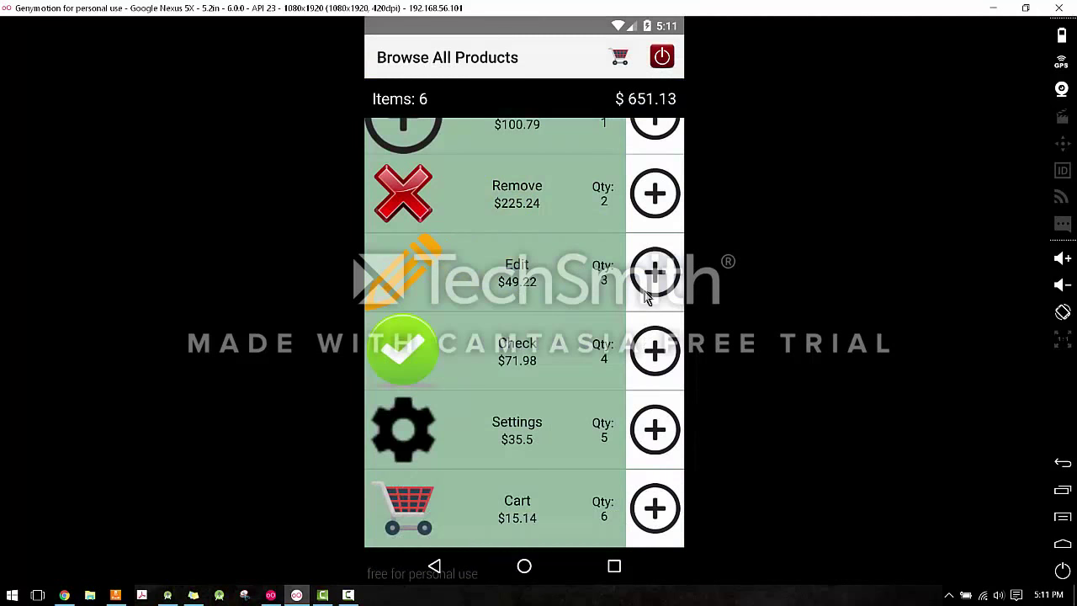
Open the cart and view the Add and Edit product details.
left_click(620, 59)
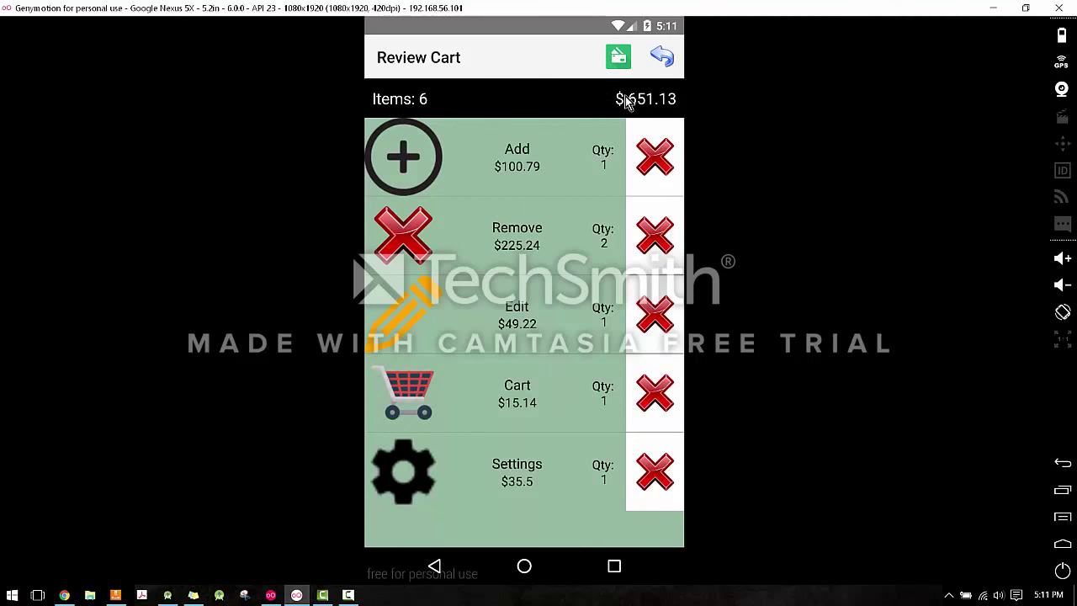
left_click(524, 177)
left_click(525, 208)
left_click(496, 354)
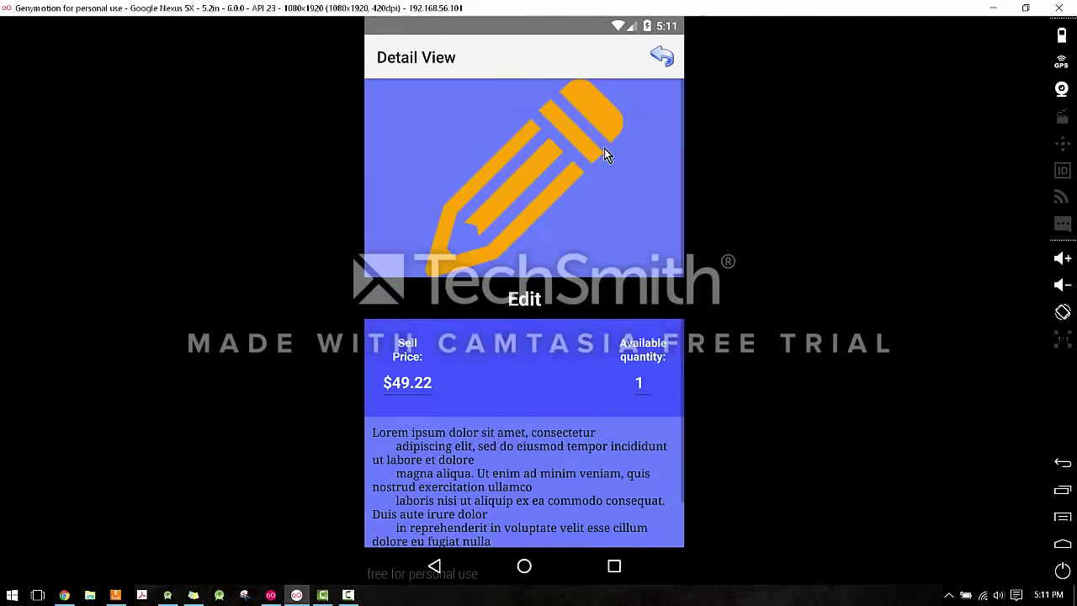
left_click(662, 57)
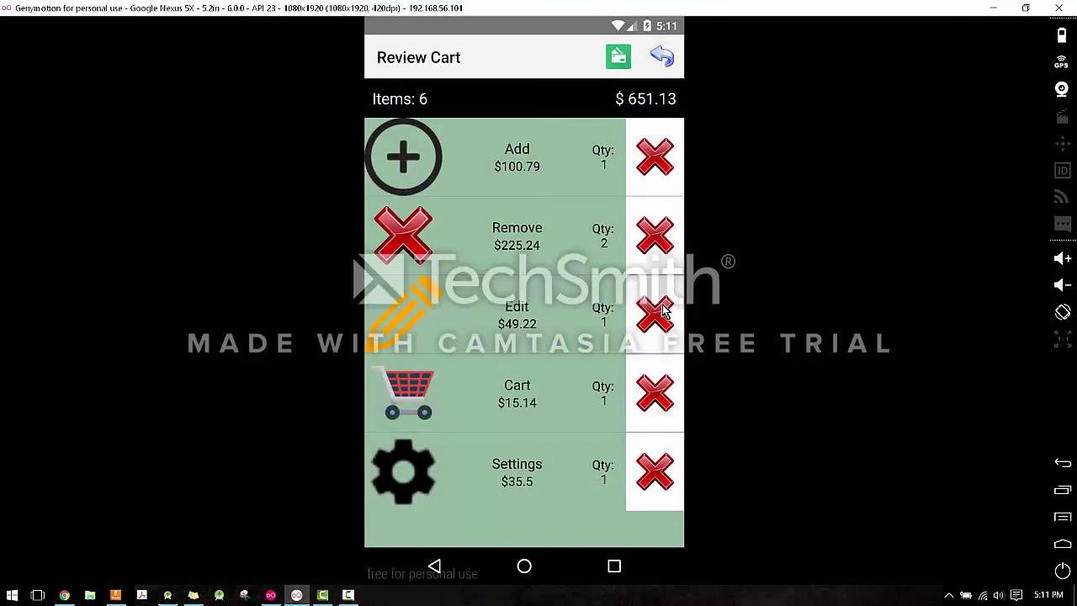
Delete the Remove, Add, Edit, Cart and Settings items until the cart shows 0 items, $0.00.
left_click(660, 253)
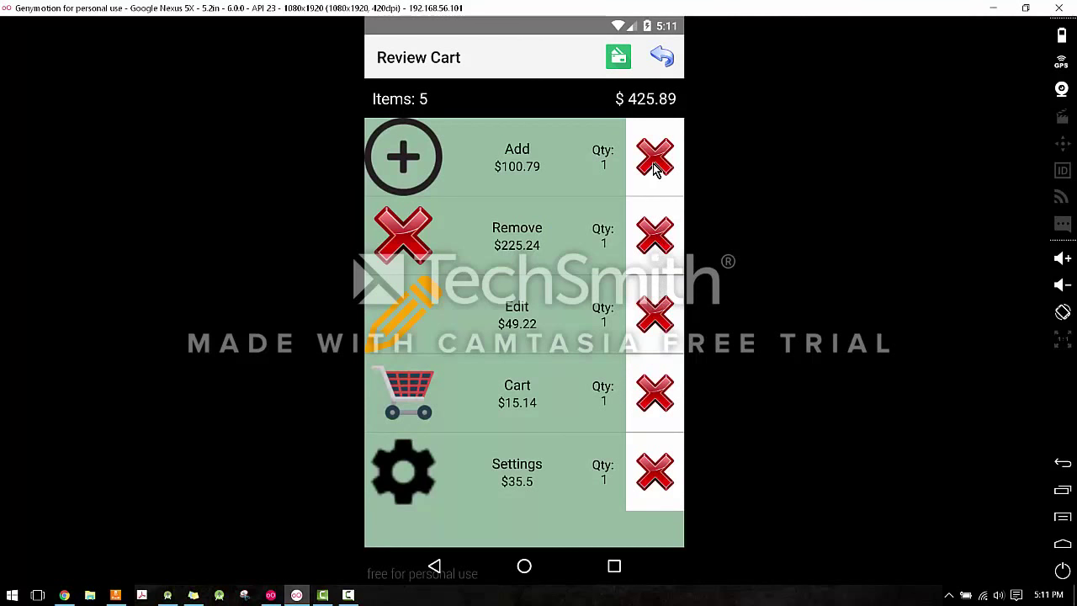
left_click(656, 151)
left_click(665, 234)
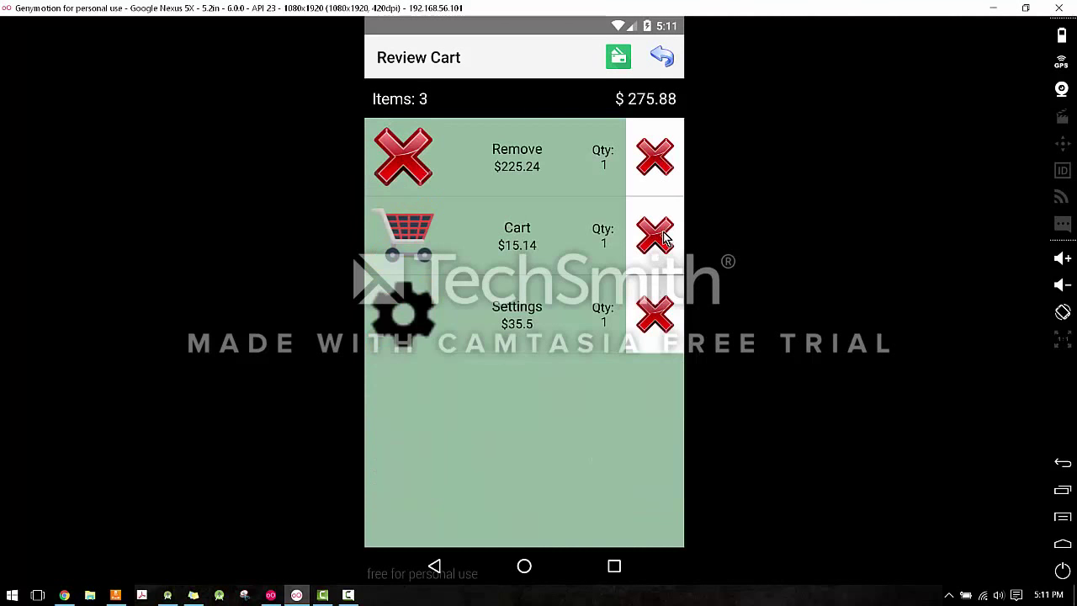
left_click(660, 168)
left_click(660, 168)
left_click(662, 164)
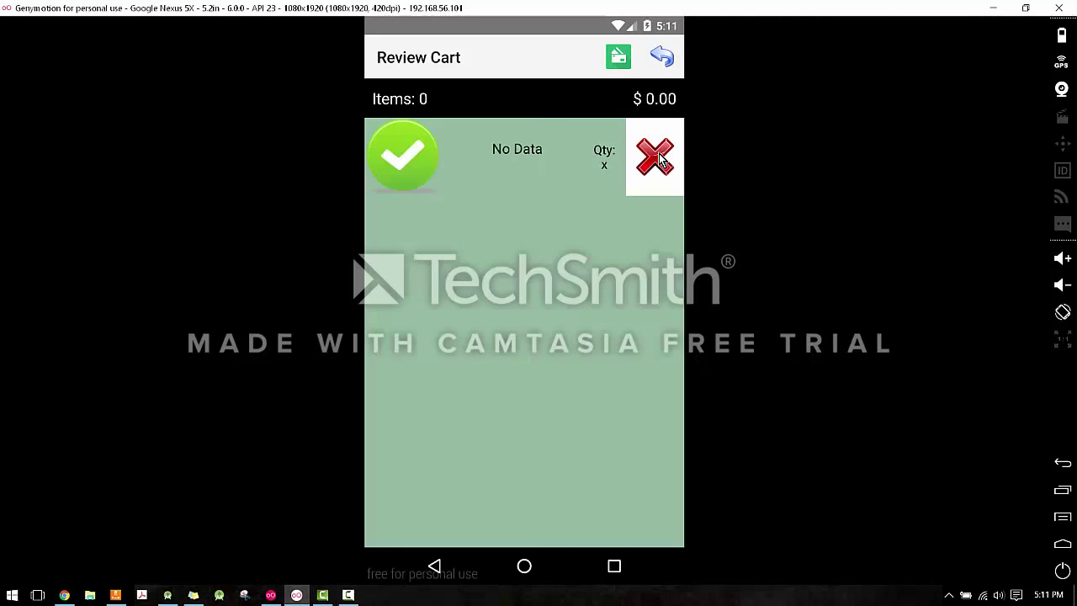
Add Edit, Check and Cart products to the cart from the product list.
left_click(662, 57)
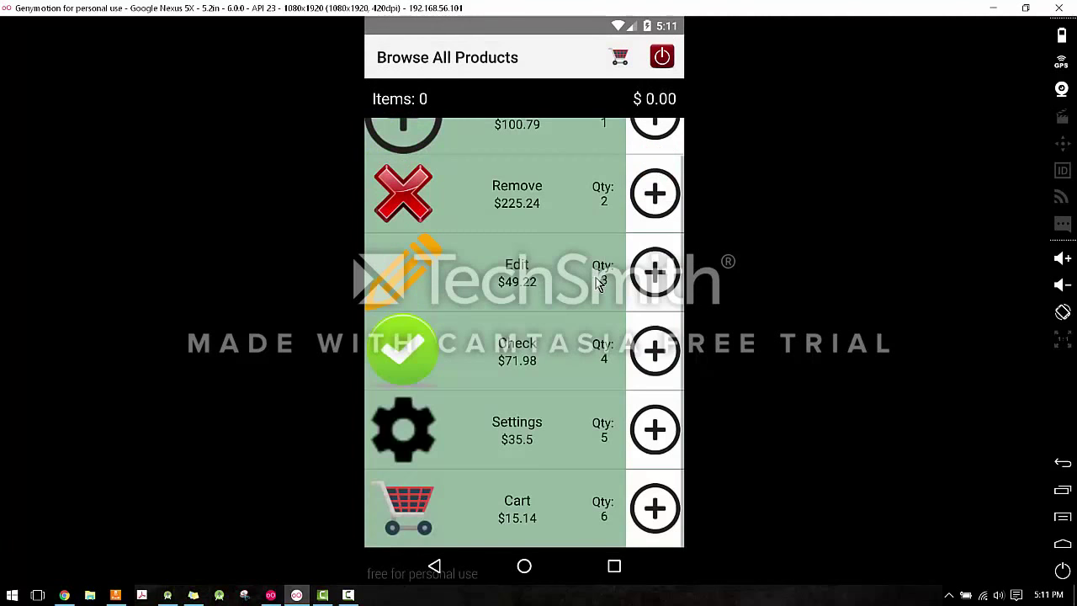
scroll(600, 286, "up", 1)
left_click(658, 318)
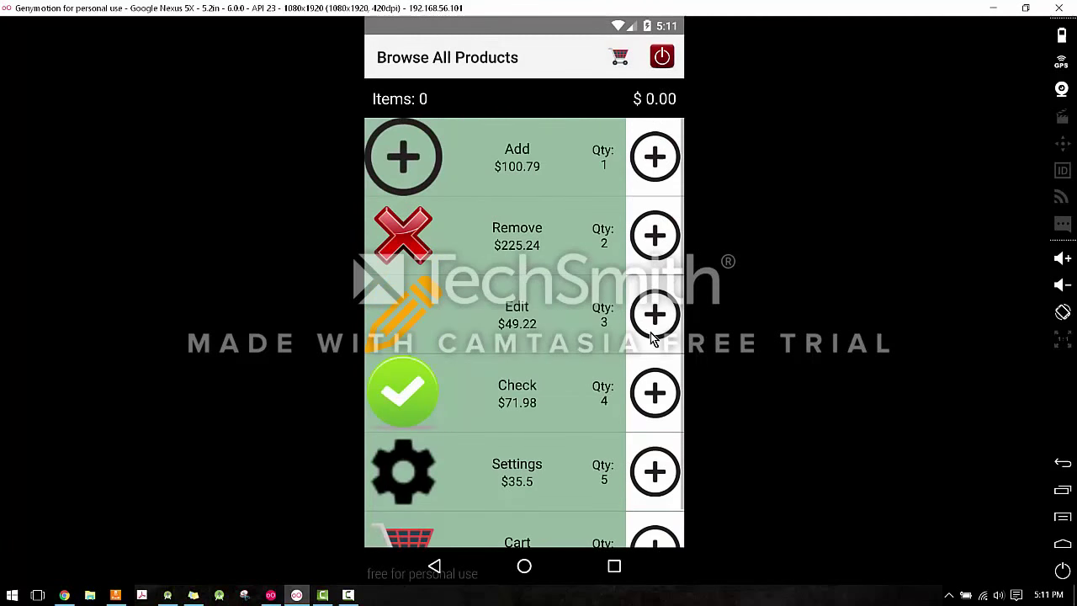
left_click(654, 324)
left_click(652, 329)
scroll(660, 362, "down", 1)
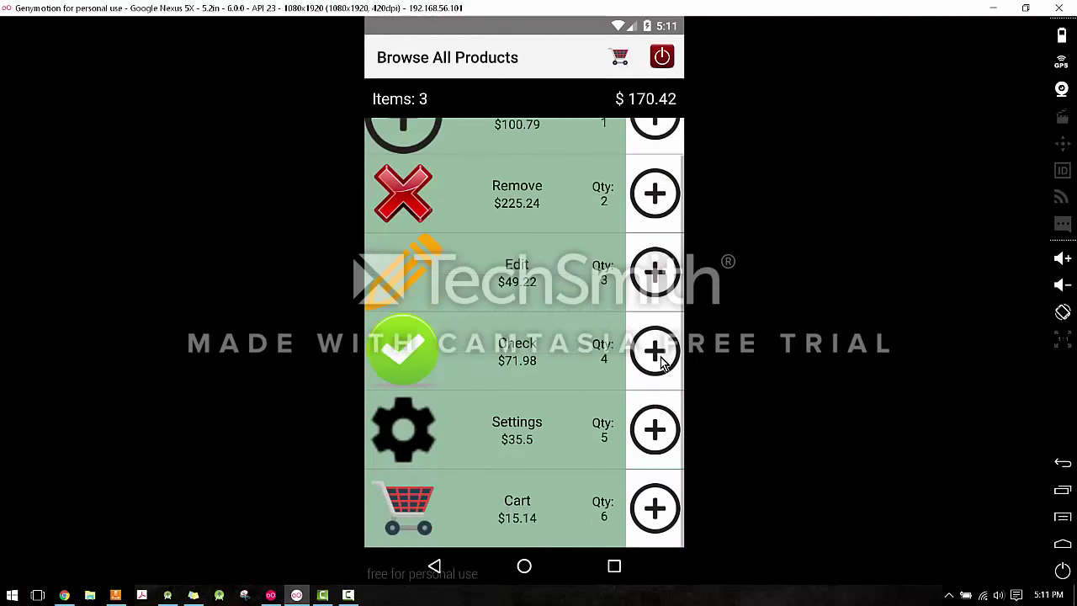
left_click(648, 495)
left_click(648, 494)
left_click(648, 495)
left_click(648, 495)
left_click(648, 495)
left_click(649, 496)
left_click(648, 498)
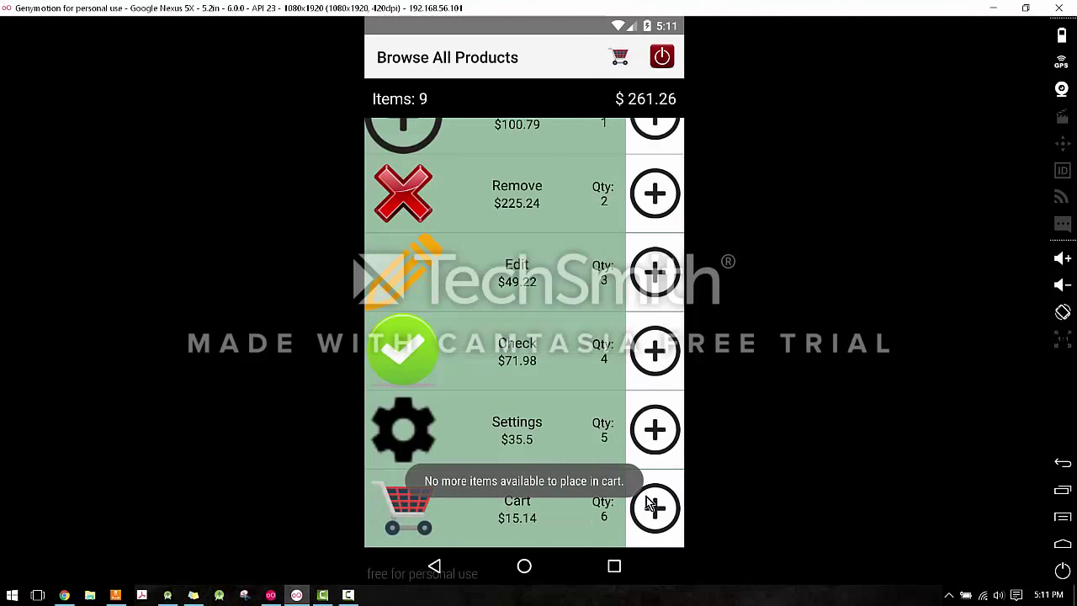
Reduce the Cart item quantity in the cart and proceed to checkout.
scroll(649, 530, "up", 1)
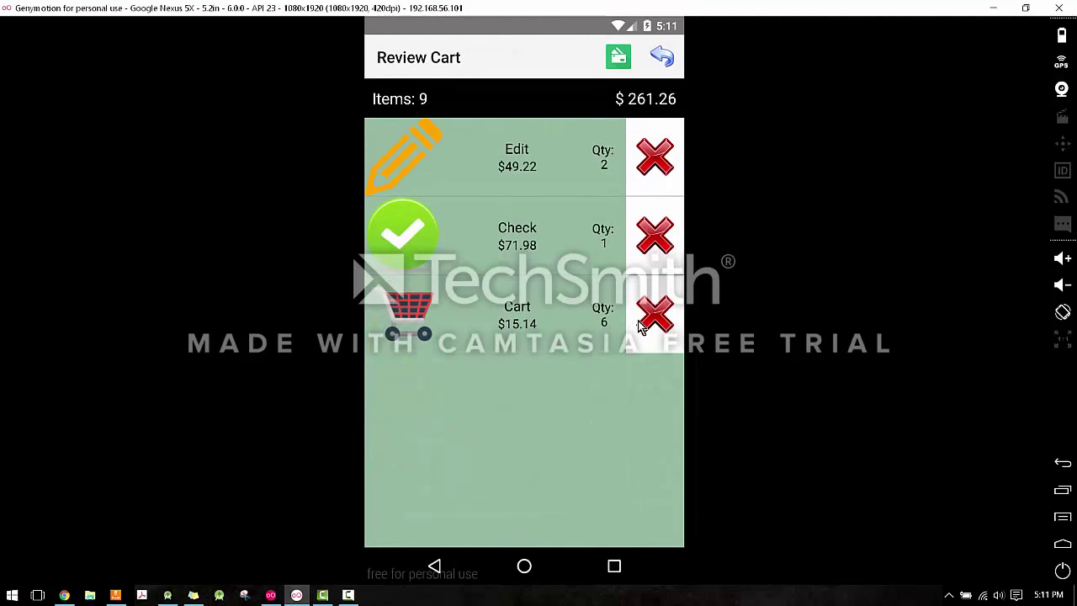
left_click(646, 320)
left_click(646, 320)
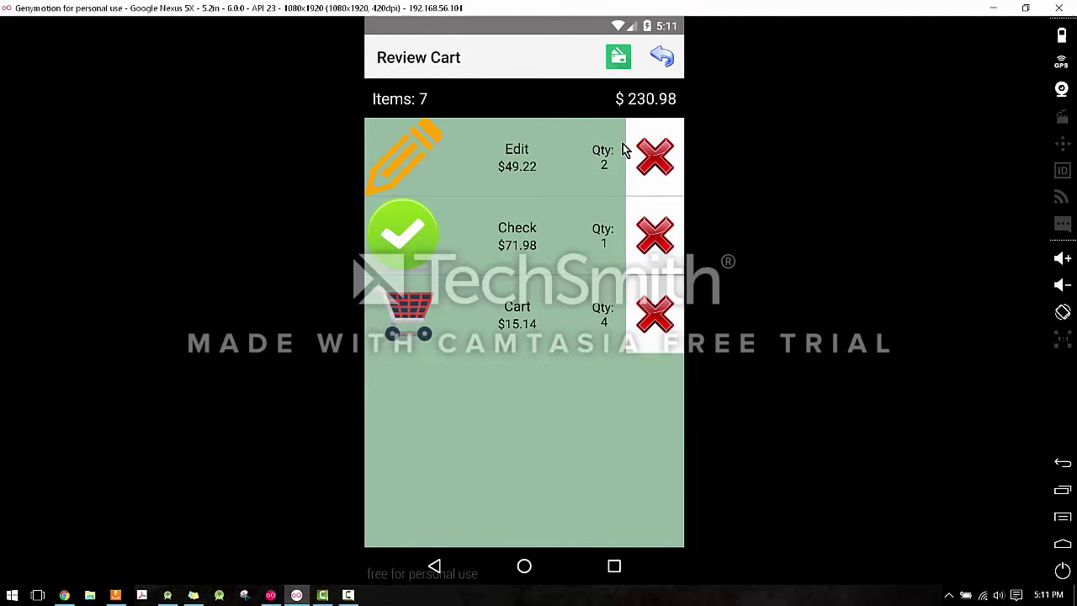
left_click(619, 59)
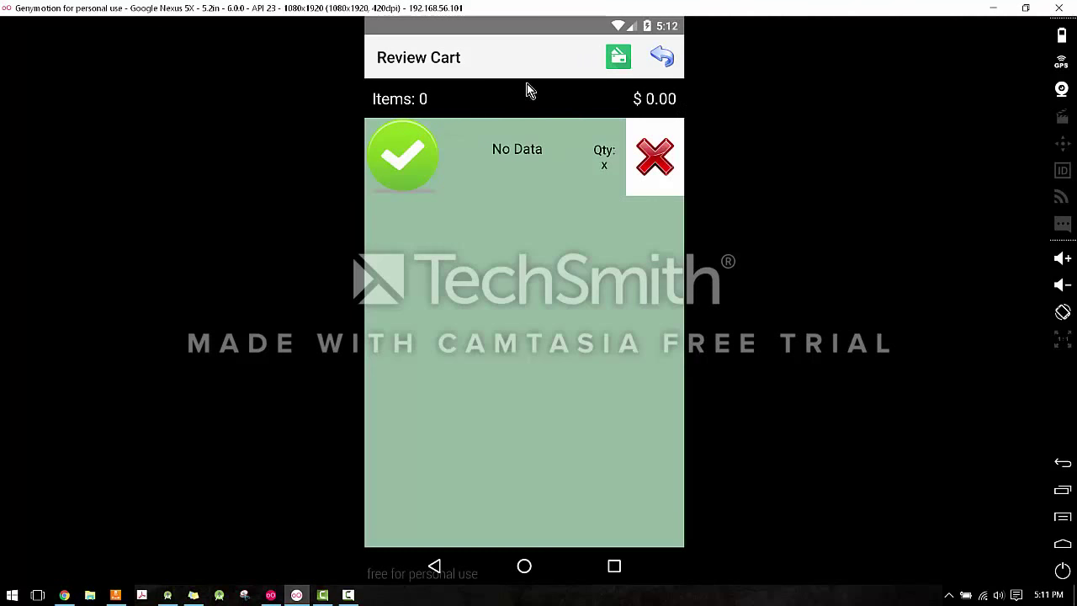
Add one Add, one Edit and two Remove products to the cart.
left_click(662, 59)
scroll(620, 312, "down", 1)
scroll(620, 312, "up", 1)
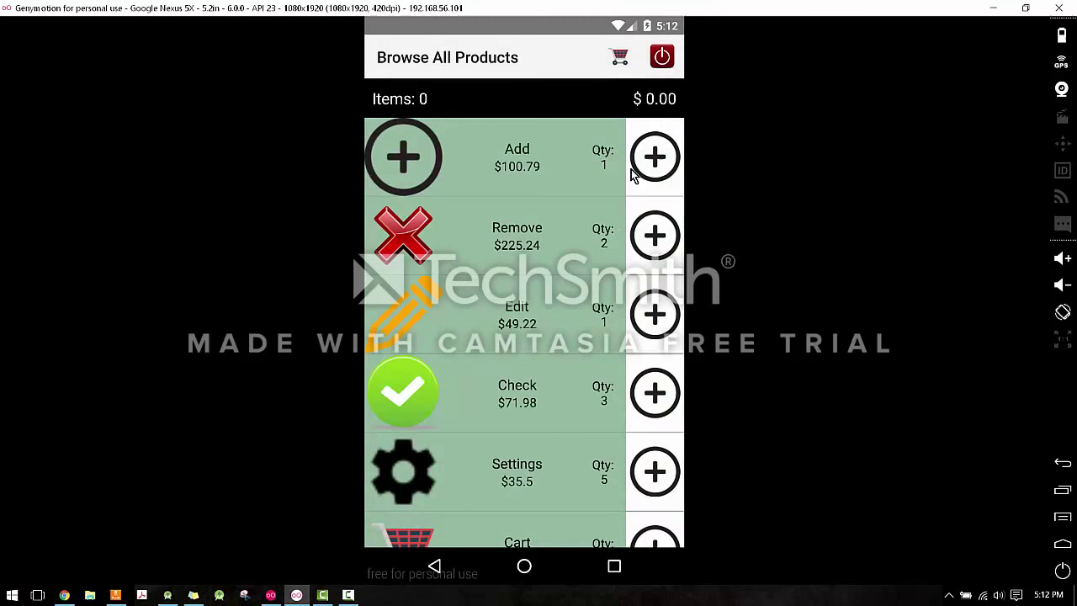
scroll(558, 332, "down", 1)
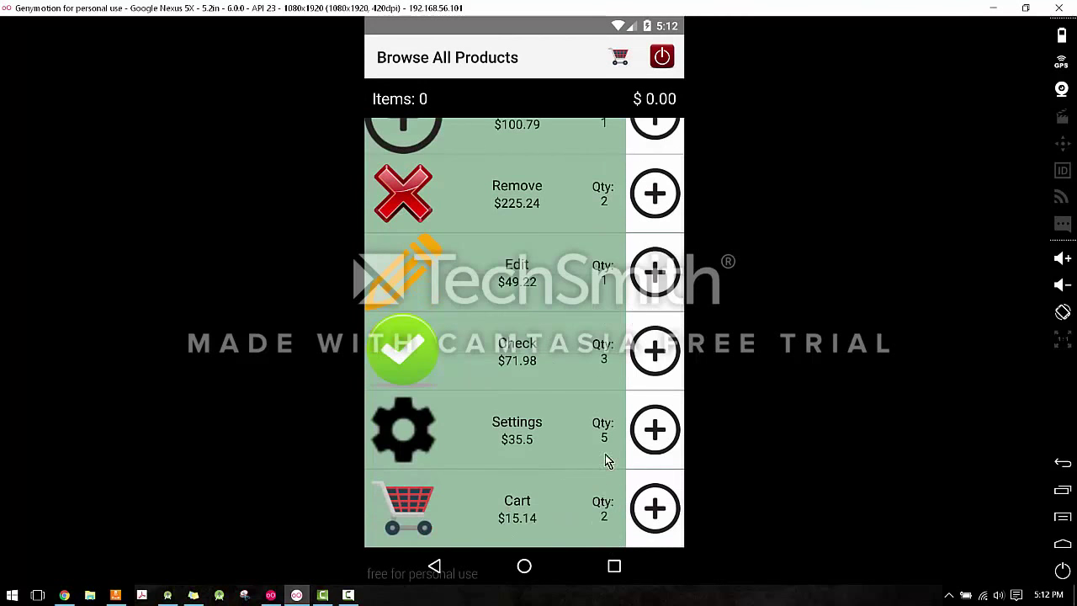
scroll(608, 460, "up", 1)
left_click(667, 160)
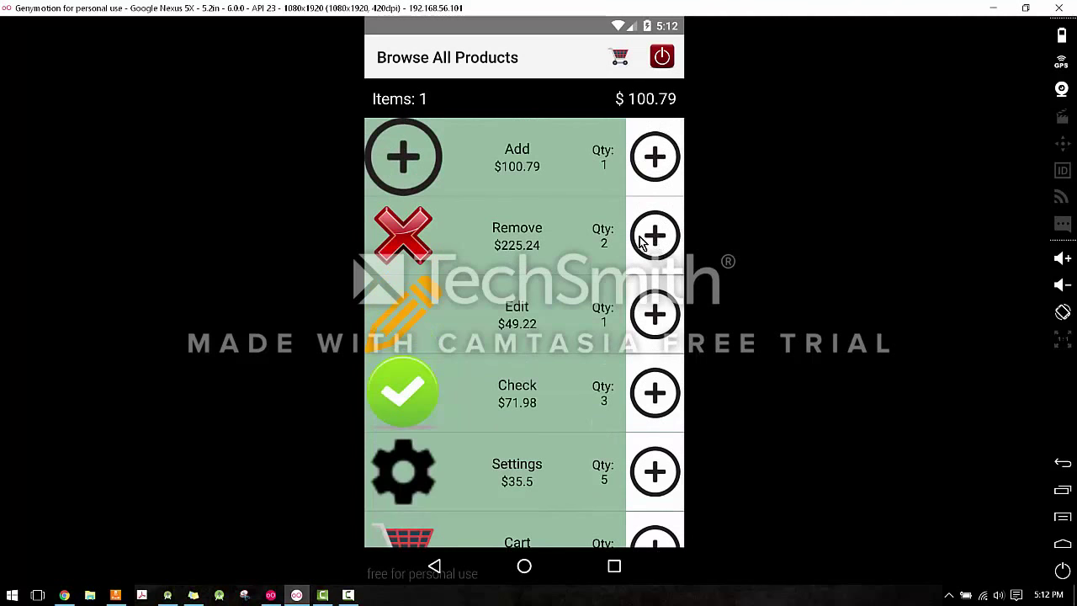
left_click(652, 316)
left_click(653, 246)
left_click(656, 233)
Check out and purchase the 4-item, $600.49 cart.
left_click(621, 60)
left_click(619, 57)
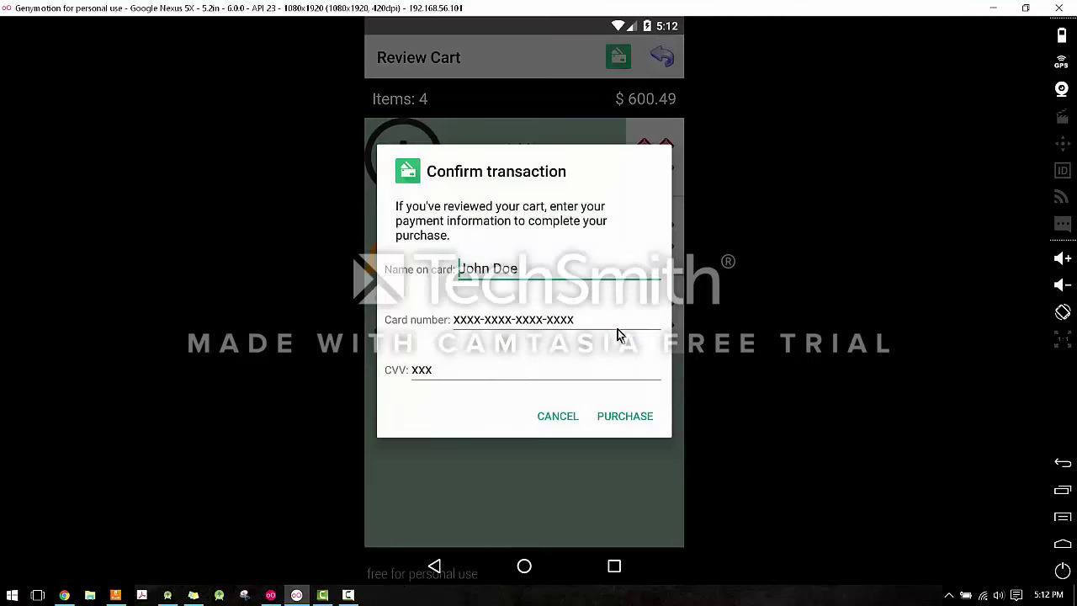
left_click(624, 416)
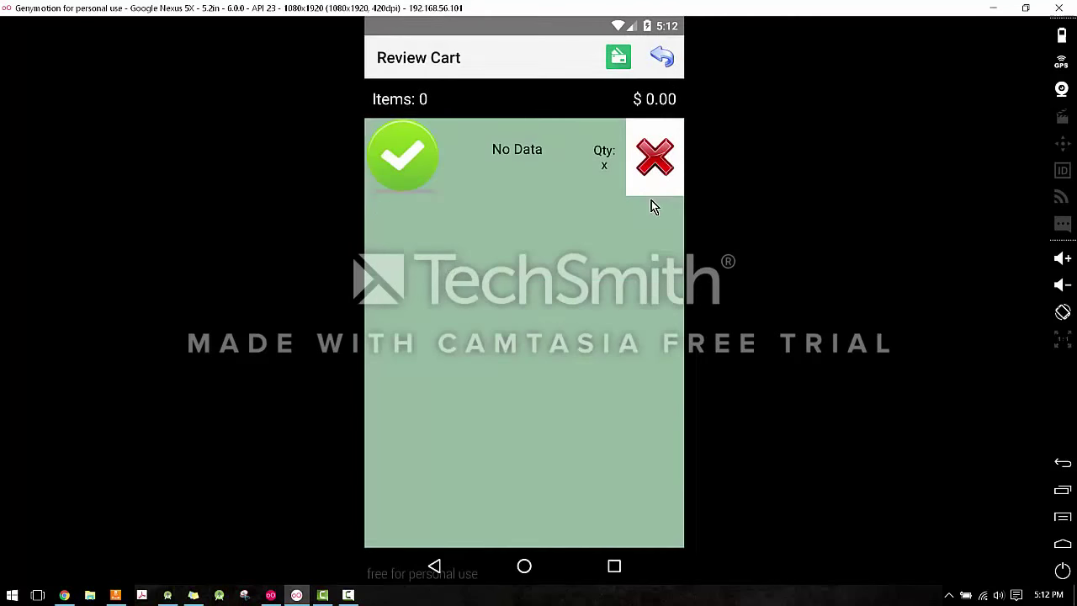
Open the Remove product's details, which show none available, and return to the list.
left_click(652, 199)
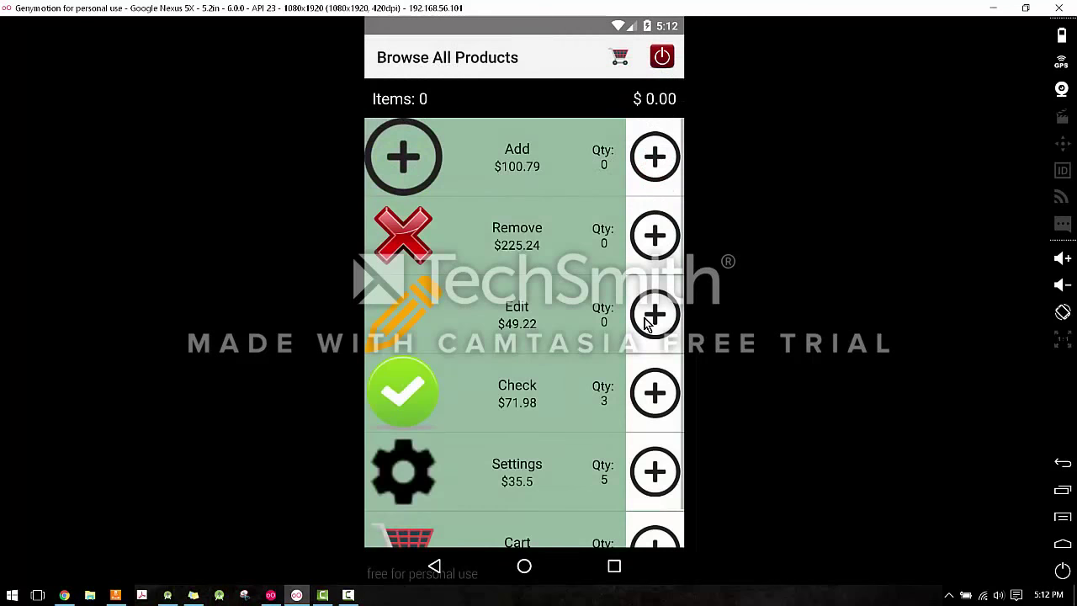
left_click(531, 232)
scroll(577, 385, "down", 1)
scroll(577, 276, "up", 1)
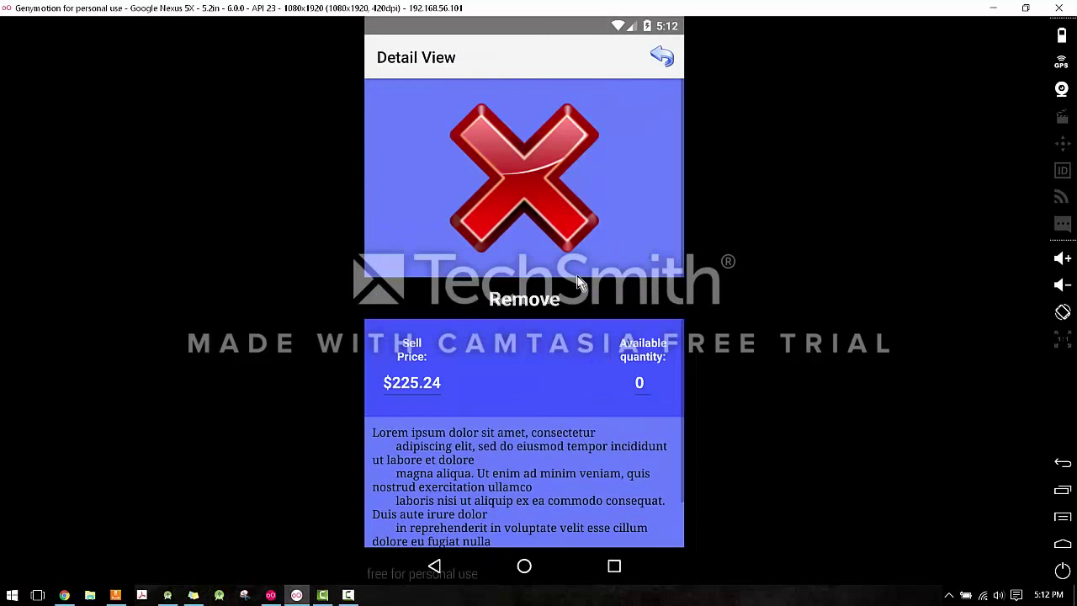
left_click(660, 59)
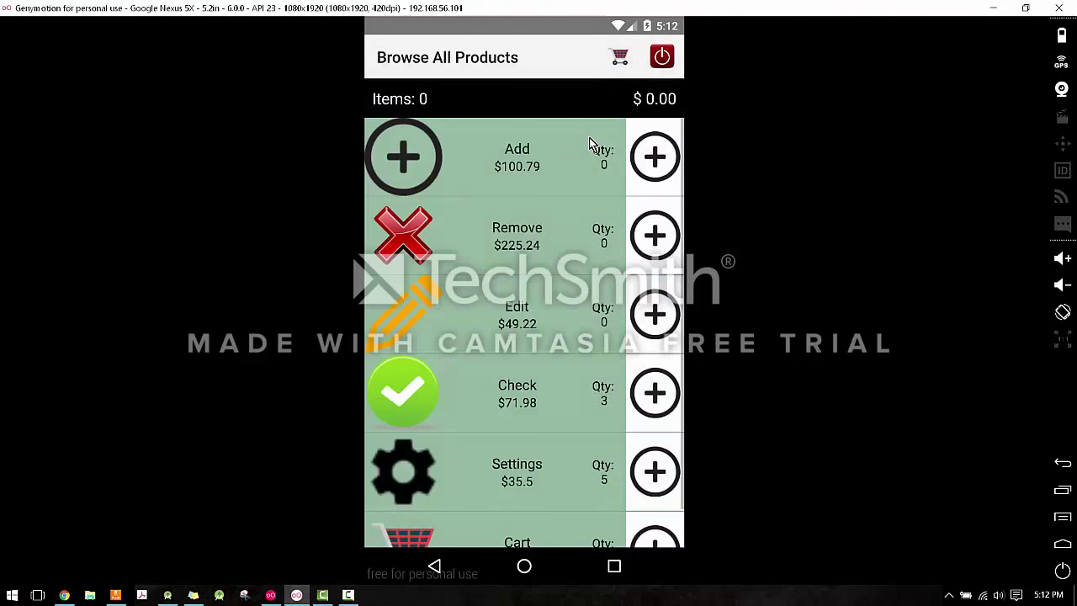
Log out of the shopping cart app, confirming with YES.
scroll(586, 176, "down", 1)
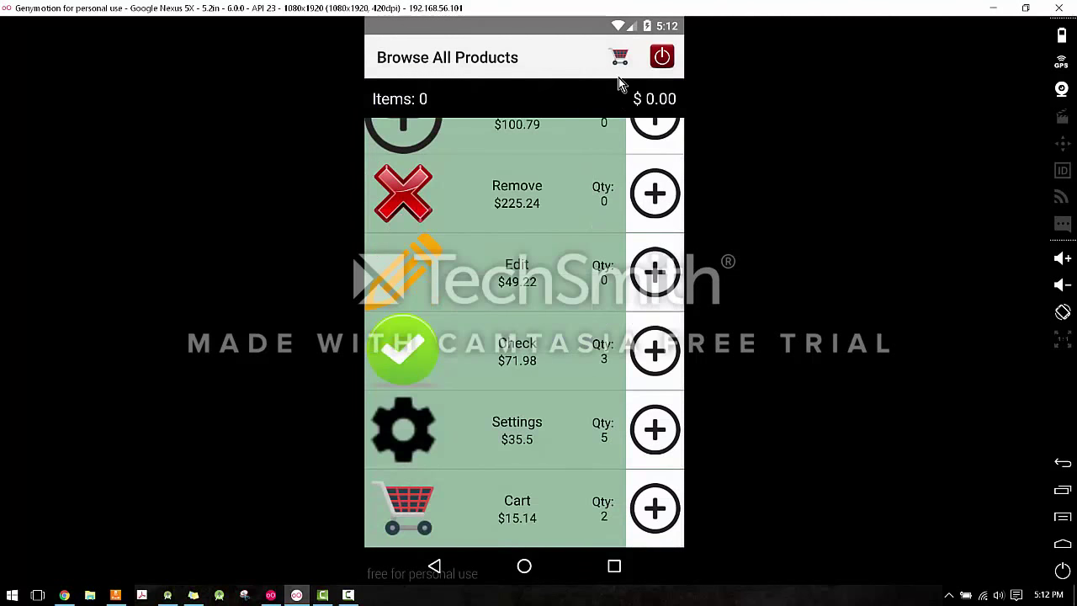
left_click(671, 57)
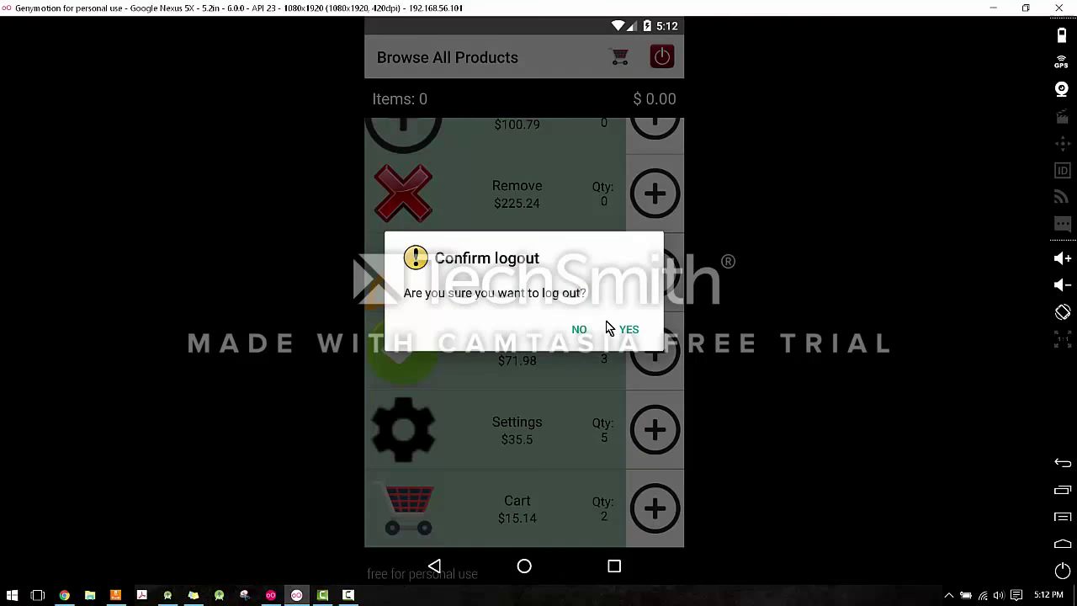
left_click(626, 331)
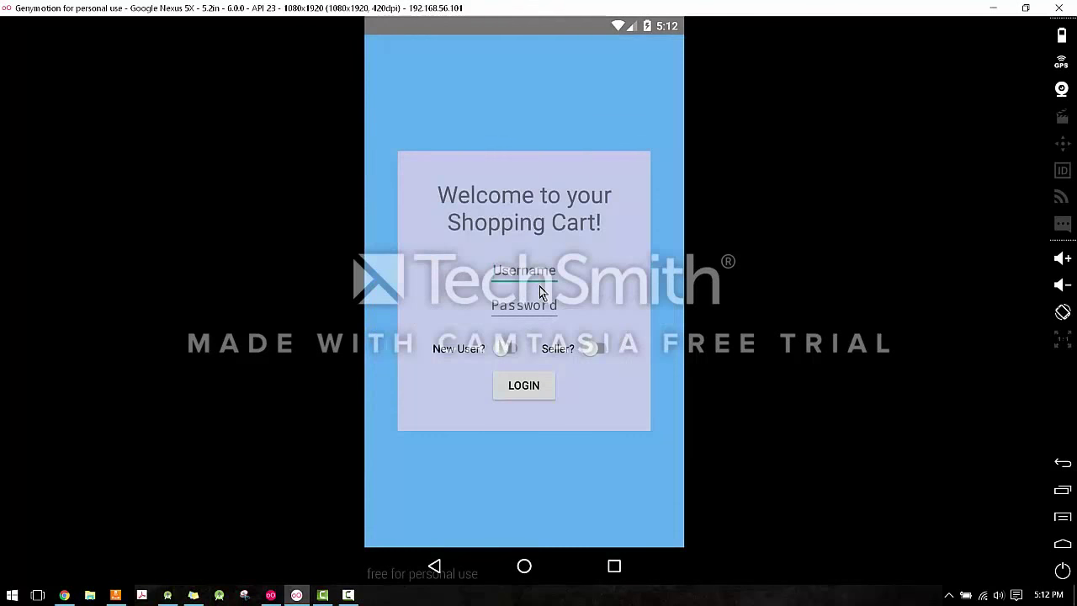
Enter the username, leave the password empty, and attempt to log in.
left_click(537, 271)
type("fau")
key("Tab")
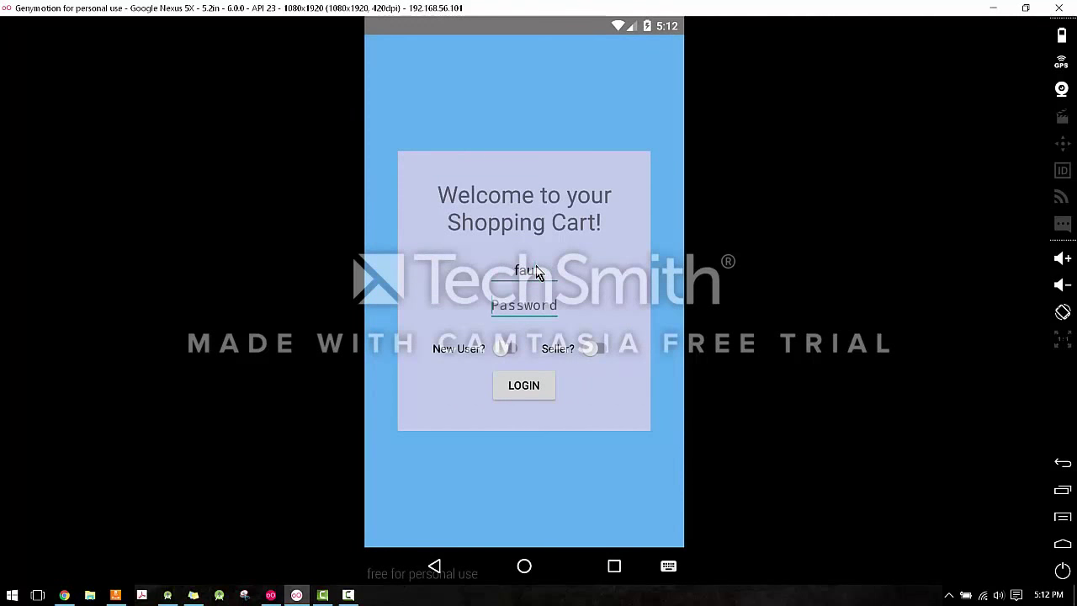
type("f")
key("BackSpace")
type("f")
key("BackSpace")
left_click(528, 392)
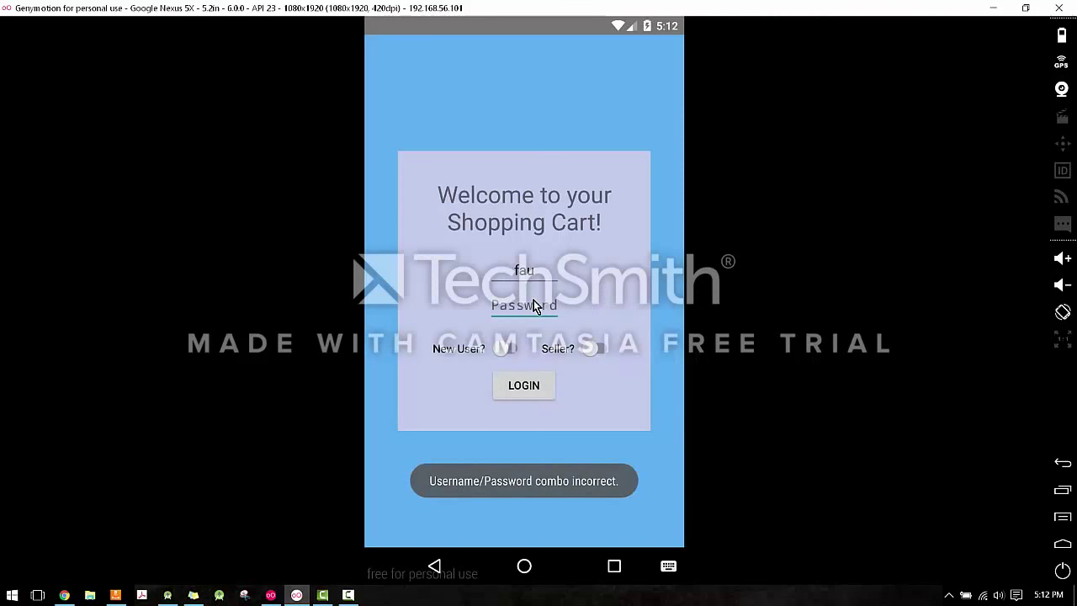
Turn Seller on and retry login, then switch New User on to retype the password.
type("fau")
left_click(595, 352)
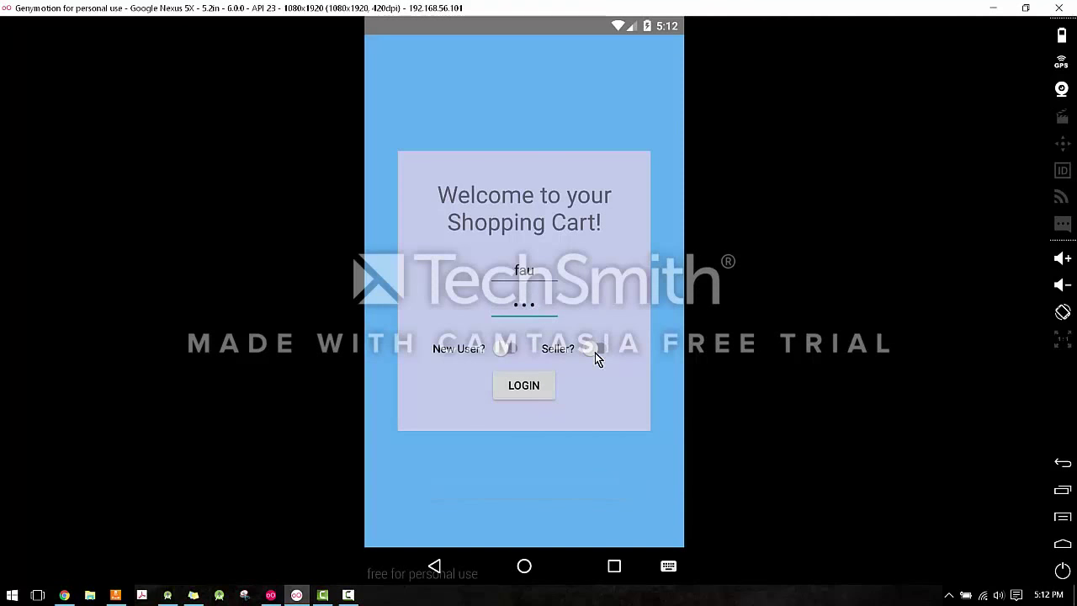
left_click(524, 330)
left_click(598, 348)
left_click(599, 350)
left_click(545, 382)
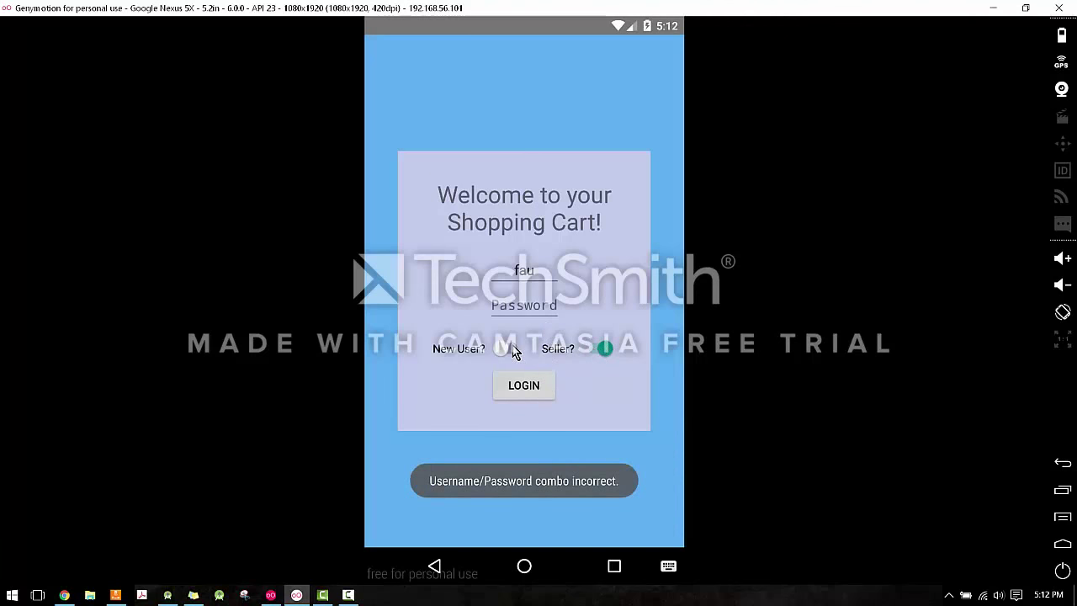
left_click(510, 349)
left_click(526, 308)
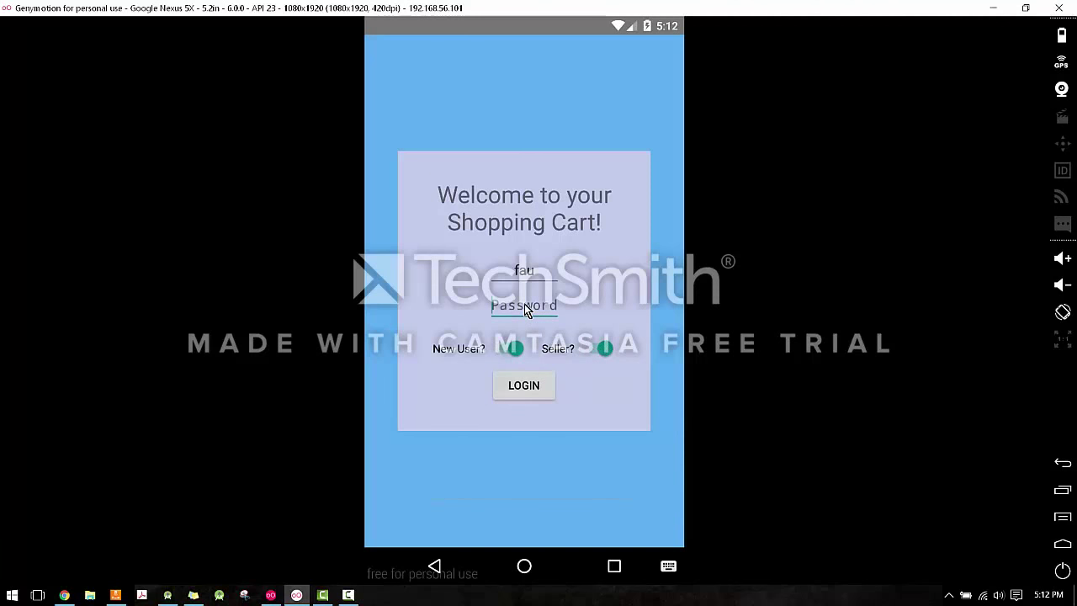
Finish entering the seller's credentials, log in, and tap the empty No Data item.
type("fau")
left_click(535, 394)
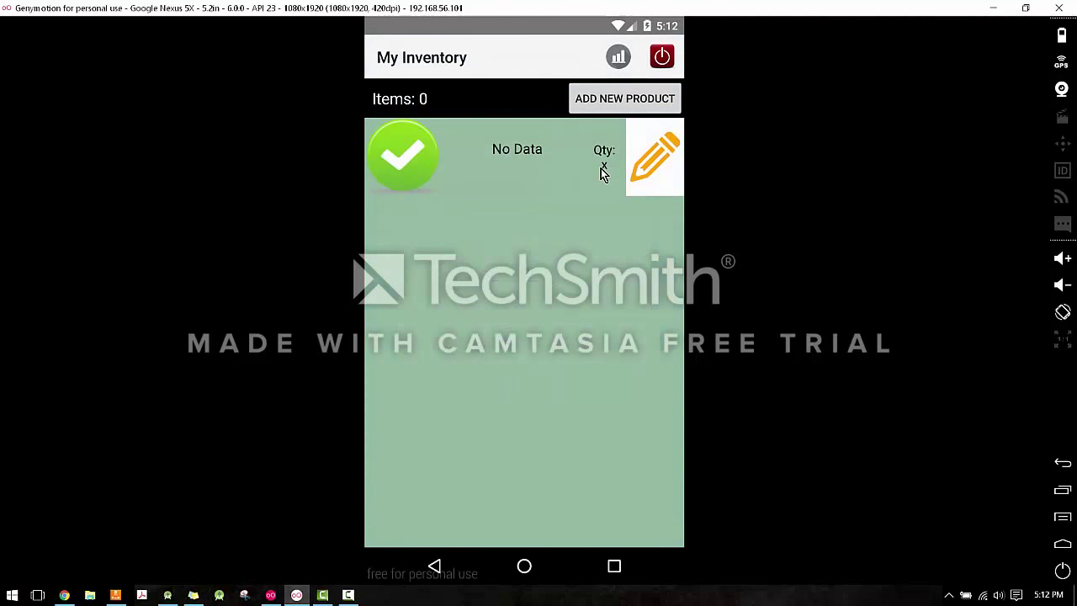
left_click(561, 166)
Check the all-zero seller statistics, then return to the empty My Inventory list.
left_click(620, 60)
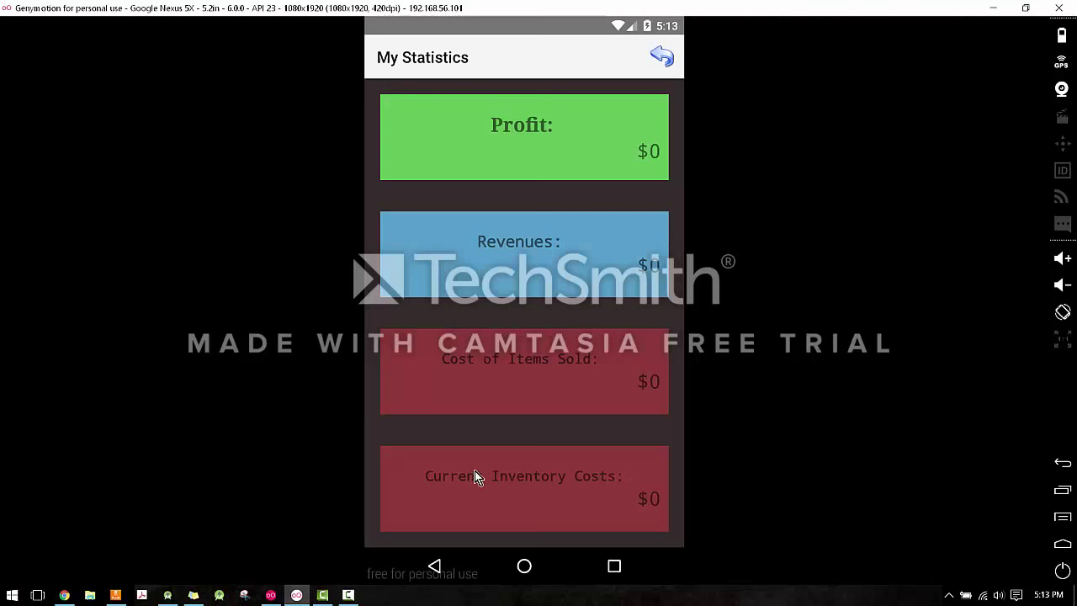
left_click(664, 59)
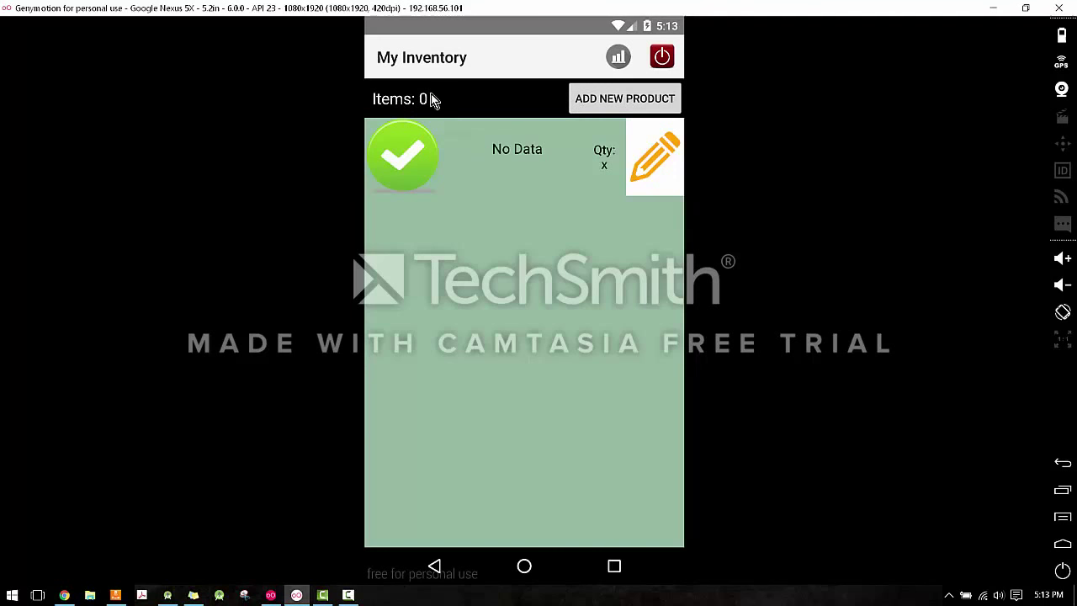
left_click(623, 98)
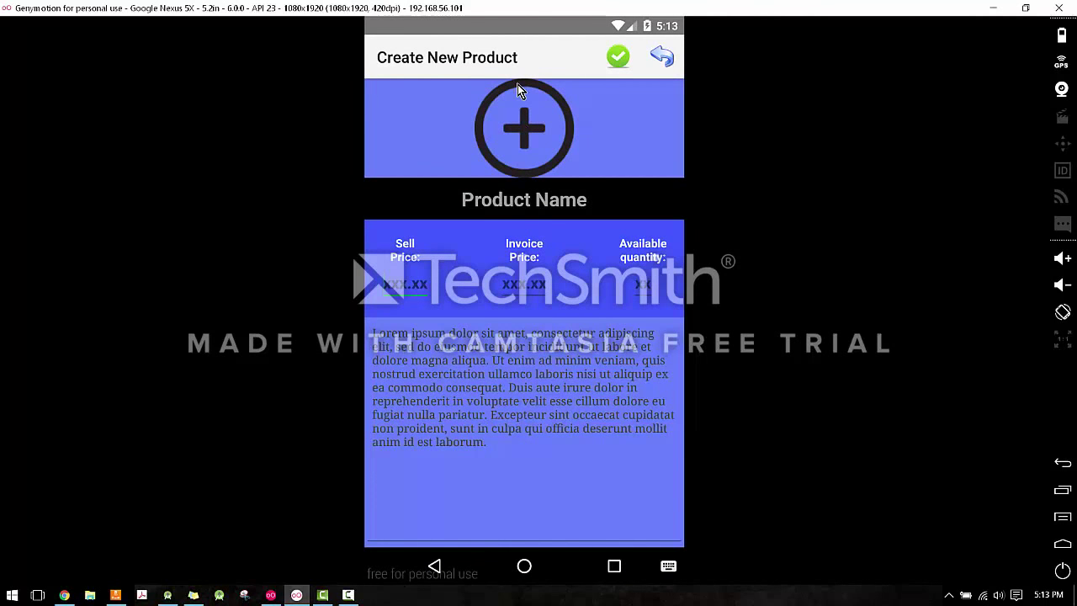
Cancel the image chooser and submit the blank product form, confirming it.
left_click(530, 118)
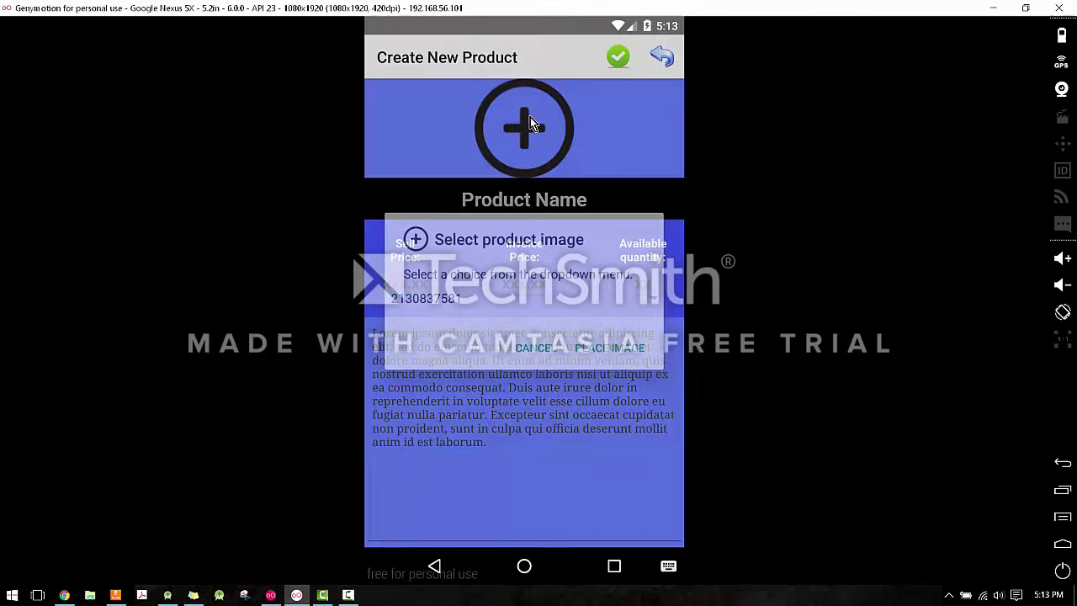
left_click(529, 353)
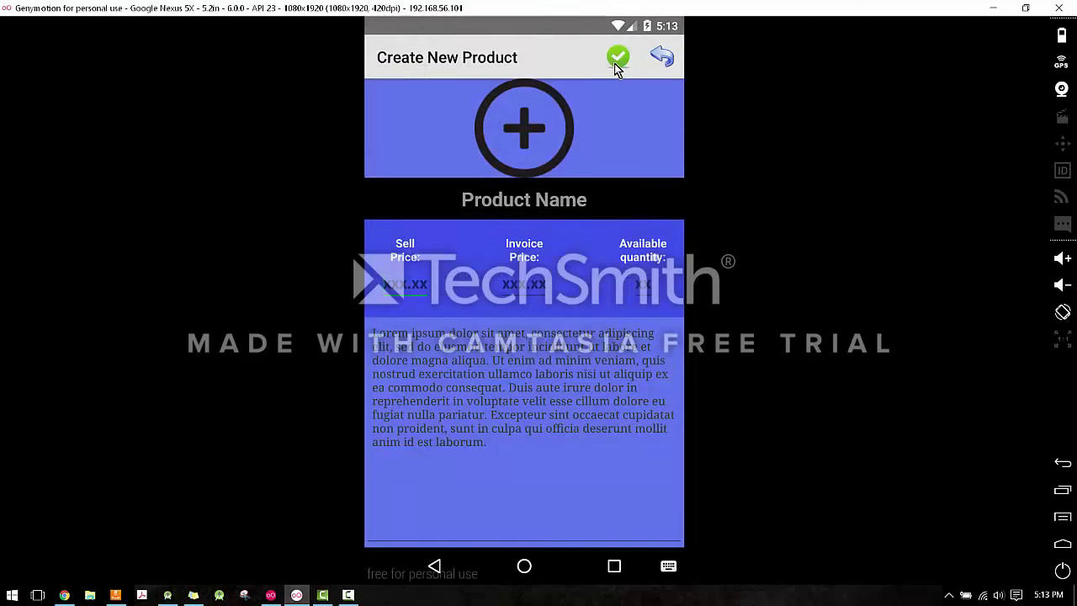
left_click(618, 58)
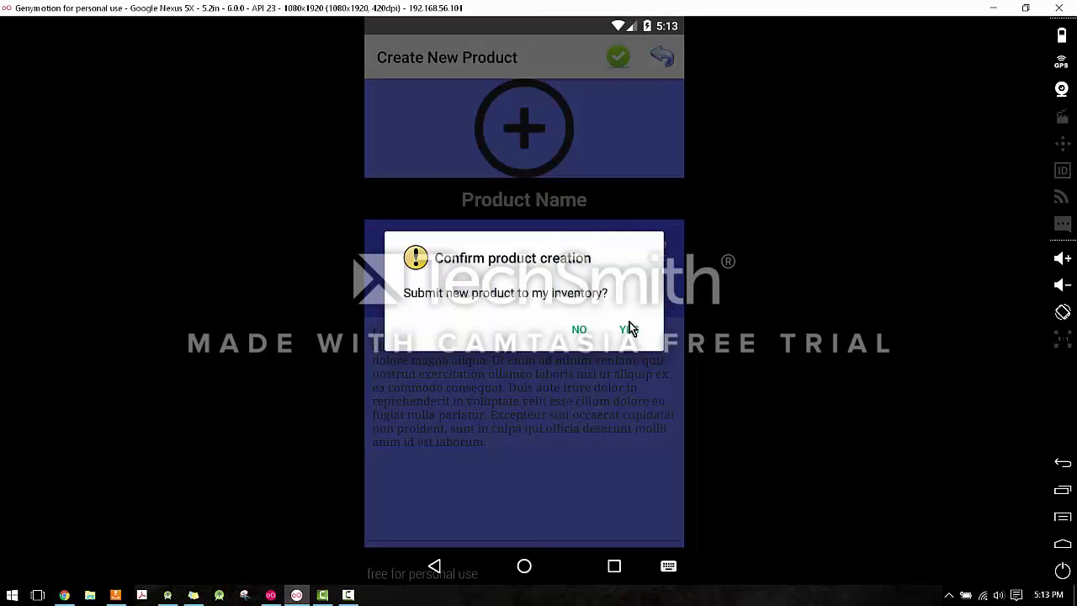
left_click(630, 329)
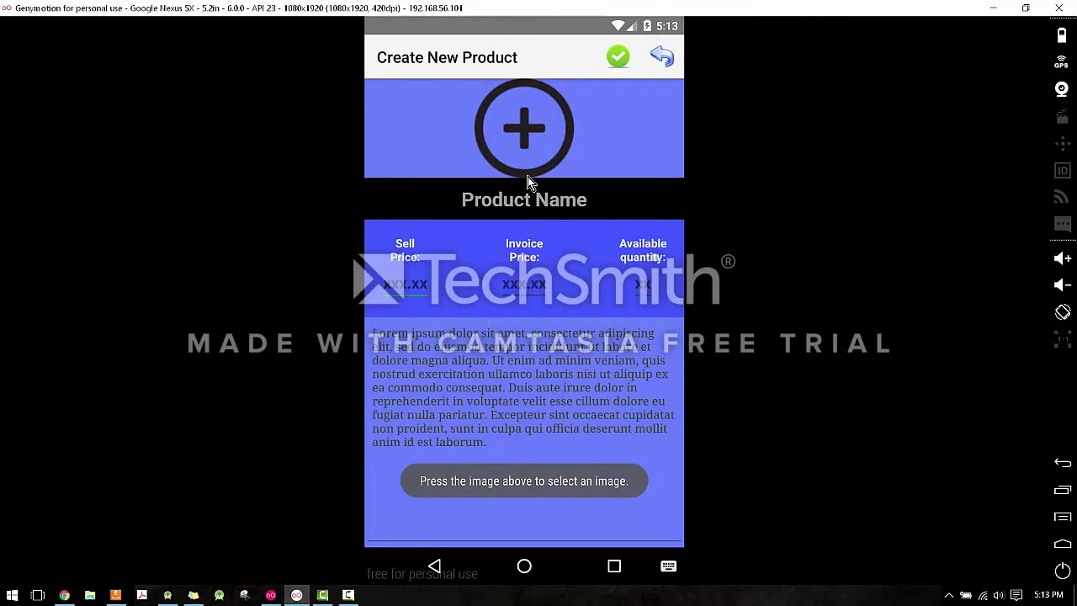
left_click(541, 123)
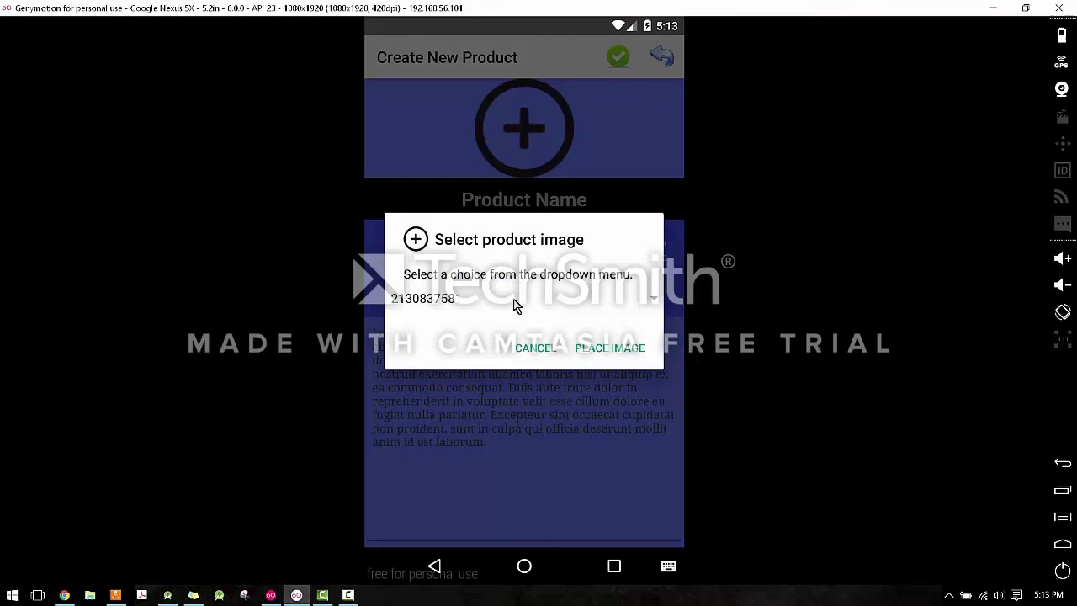
left_click(501, 299)
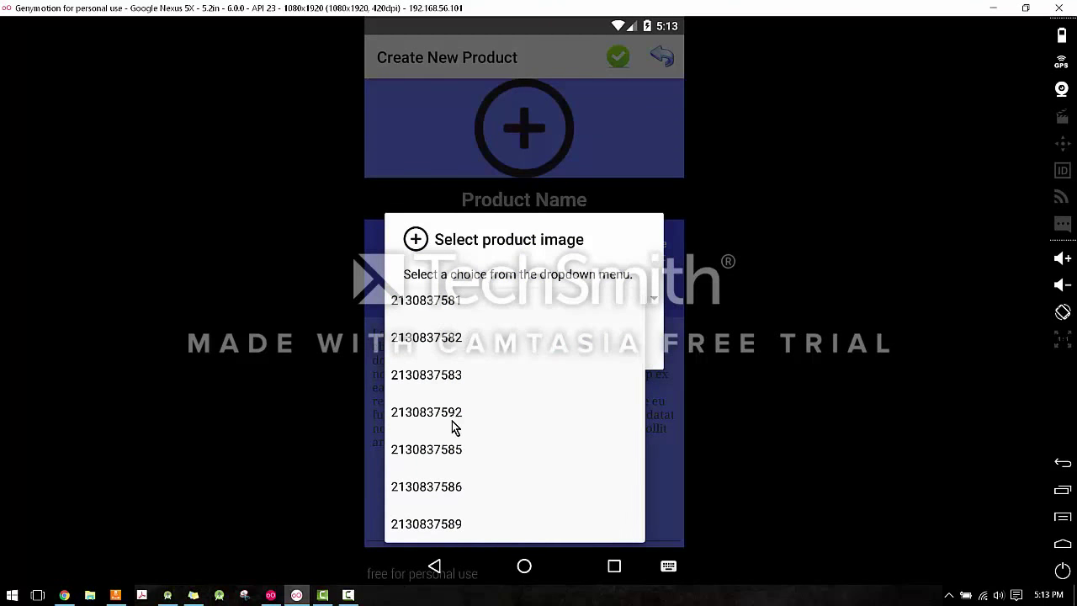
left_click(449, 458)
left_click(618, 355)
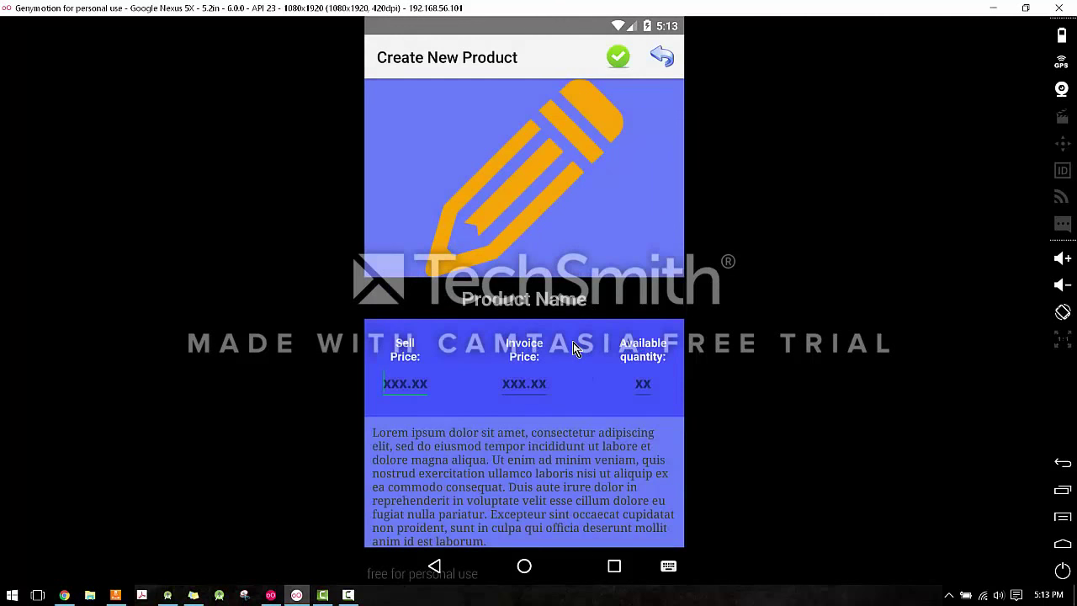
left_click(552, 302)
Enter name Pencil, sell price 50, invoice price 25, quantity 10, and a placeholder description.
left_click(618, 69)
left_click(625, 332)
type("Pencil")
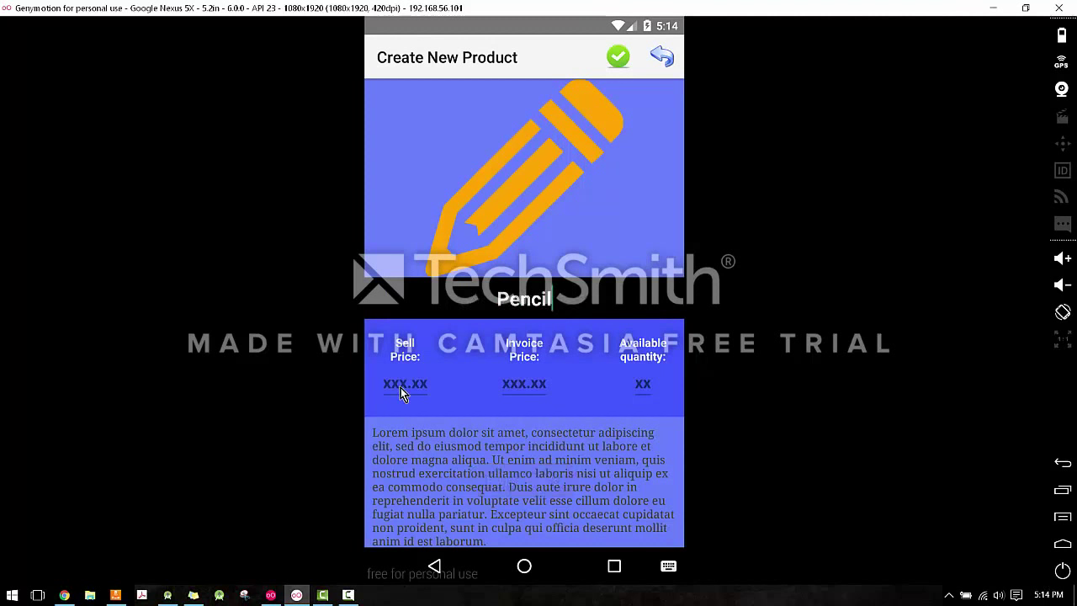
type("50")
key("Tab")
type("25")
key("Tab")
type("10")
left_click(494, 473)
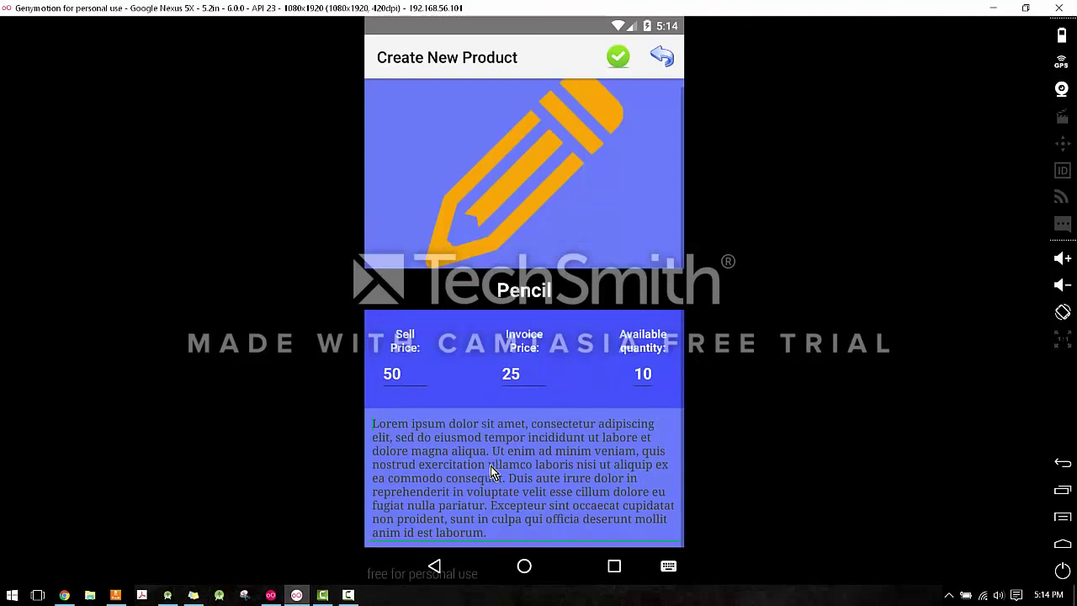
type("dfghjkl;")
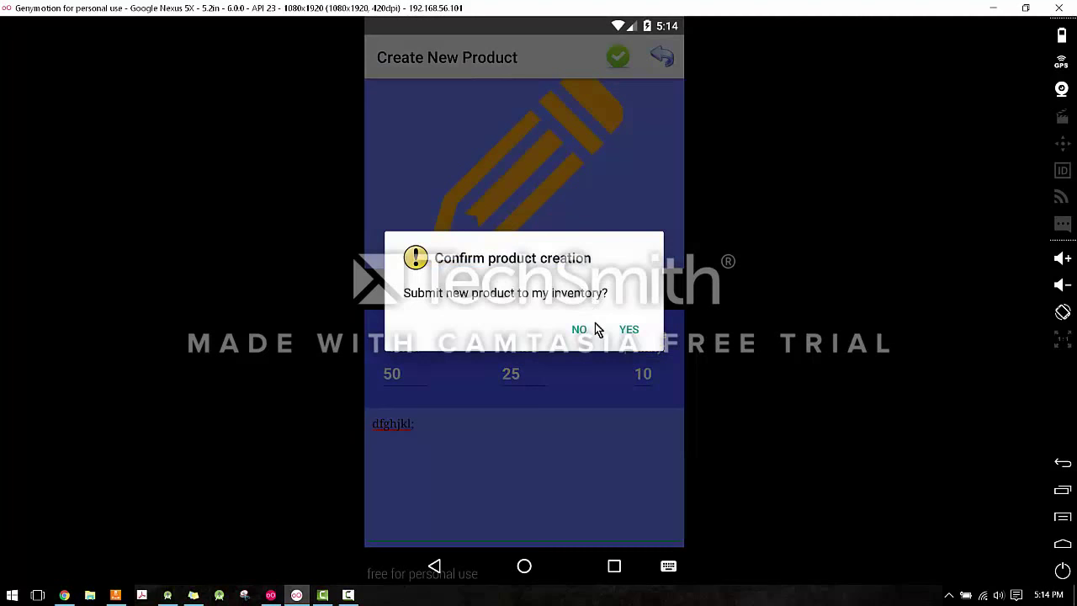
Replace the gibberish description with 'Sample text.' and submit the Pencil product.
left_click(581, 330)
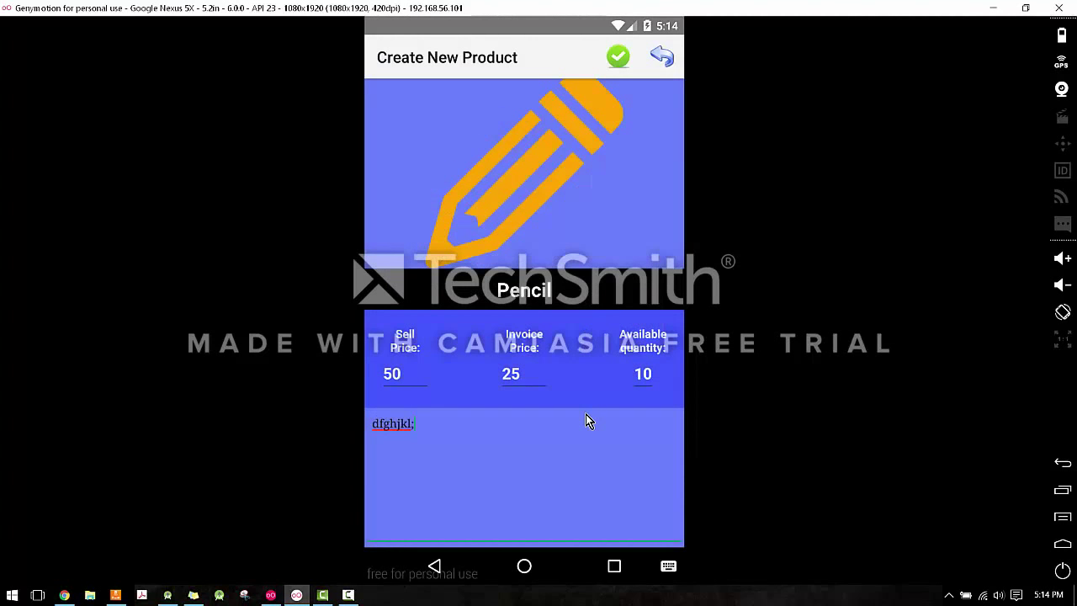
key("Escape")
key("Escape")
left_click(580, 330)
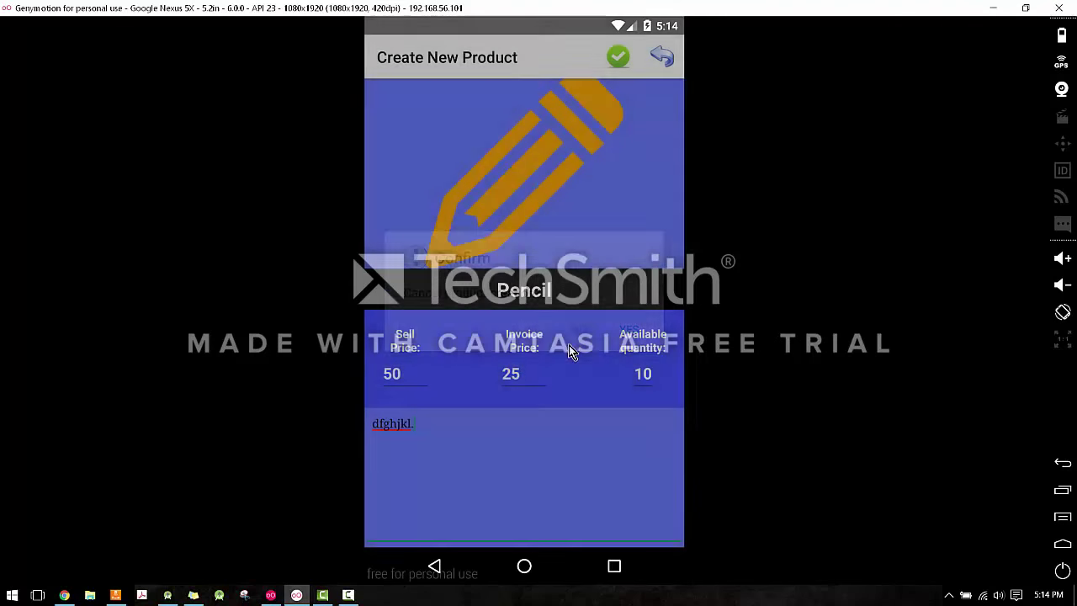
key("ctrl+a")
key("BackSpace")
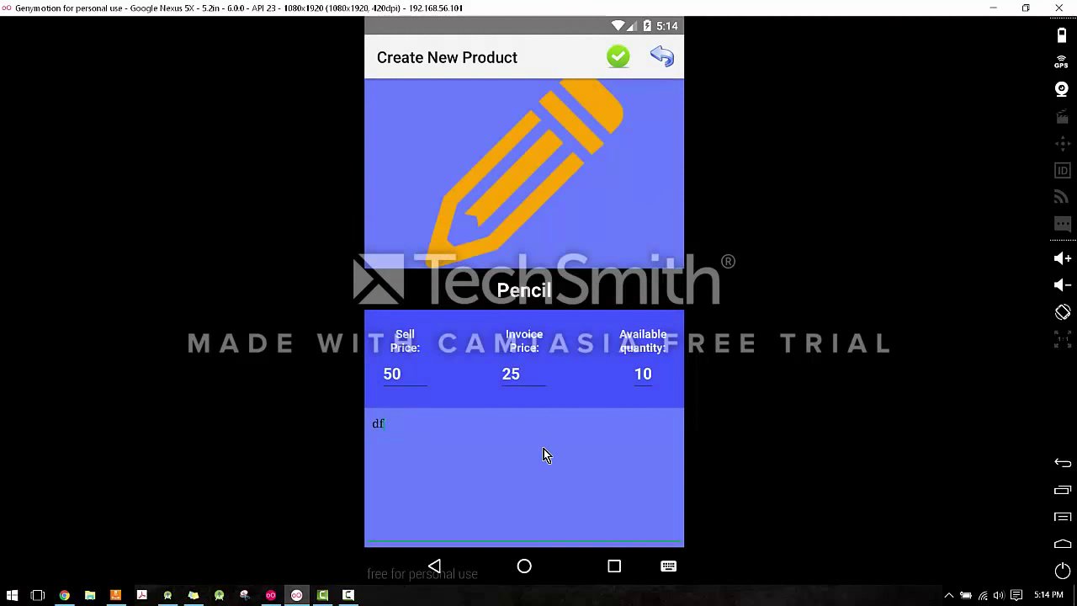
type("Lorem ipsum dolor sit amet, consectetur adipiscing elit, sed do eiusmod tempor incididunt ut labore et dolore magna aliqua. Ut enim ad minim veniam, quis nostrud exercitation ullamco laboris nisi ut aliquip ex ea commodo consequat. Duis aute irure dolor in reprehenderit in voluptate velit esse cillum dolore eu fugiat nulla pariatur. Excepteur sint occaecat cupidatat non proident, sunt in culpa qui officia deserunt mollit anim id est laborum.")
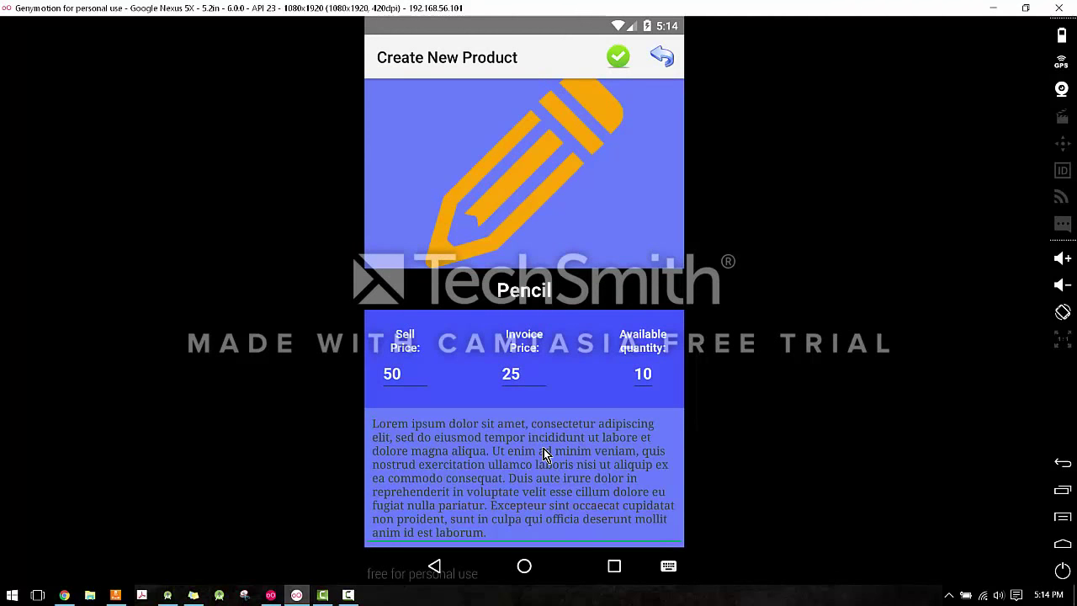
key("ctrl+a")
type("Sample text")
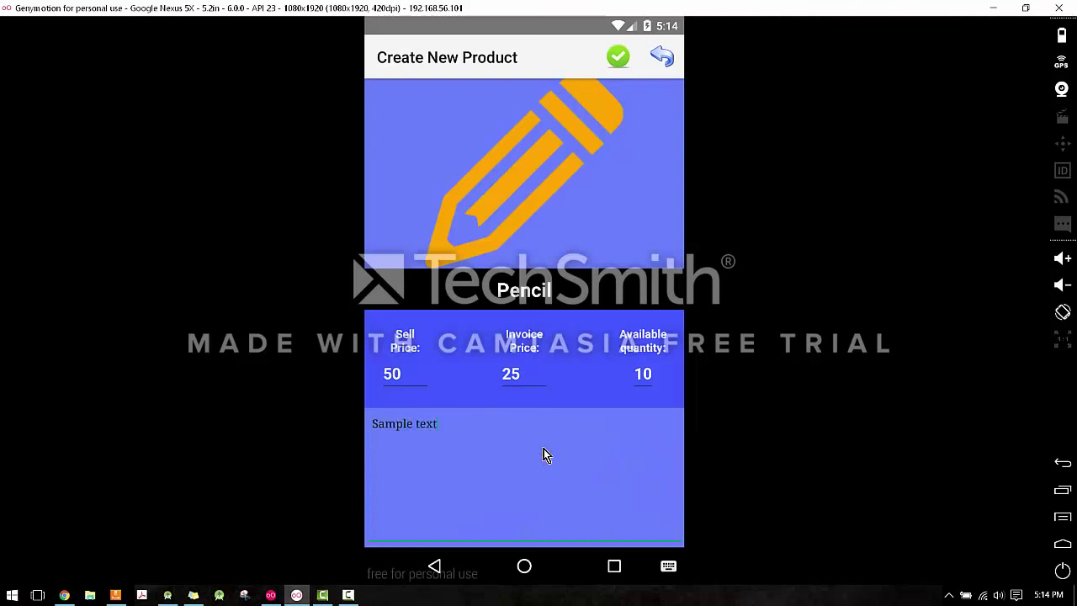
type(".")
left_click(618, 57)
left_click(630, 332)
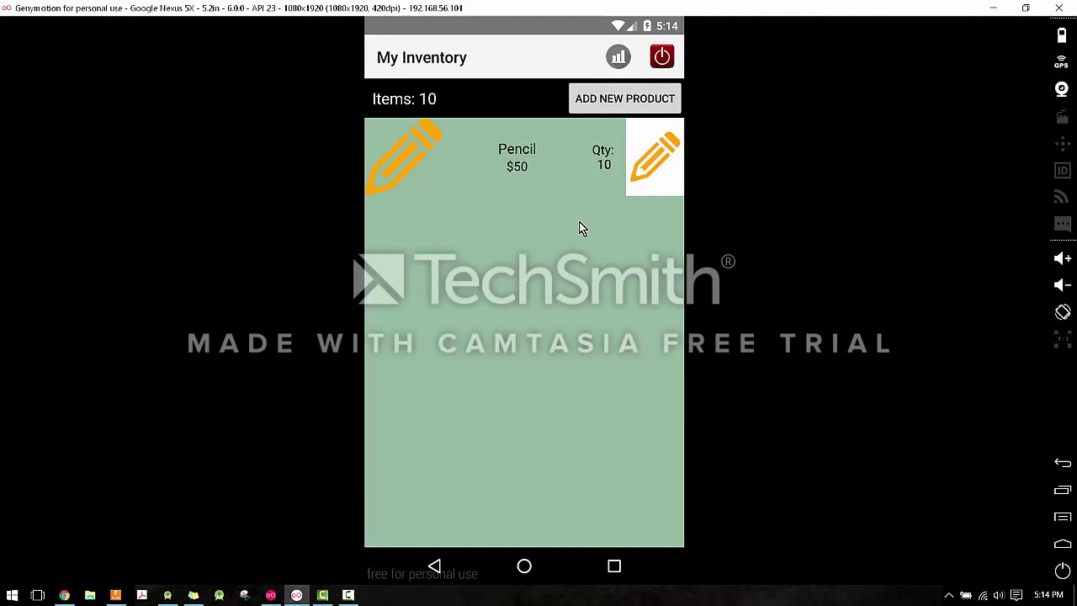
Update the Pencil product's quantity to 500.
left_click(513, 187)
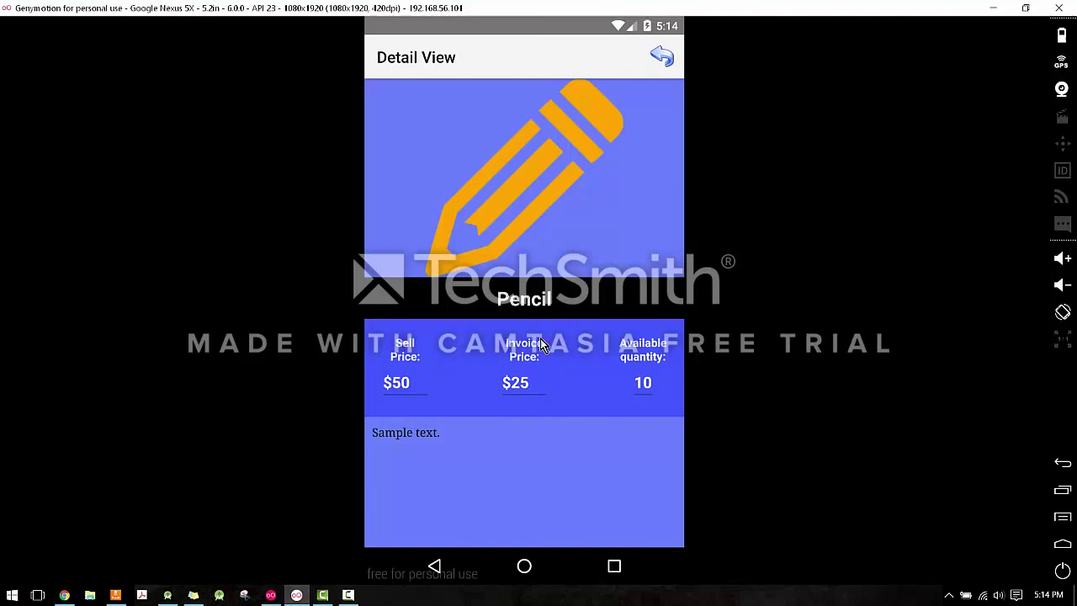
left_click(673, 55)
left_click(657, 158)
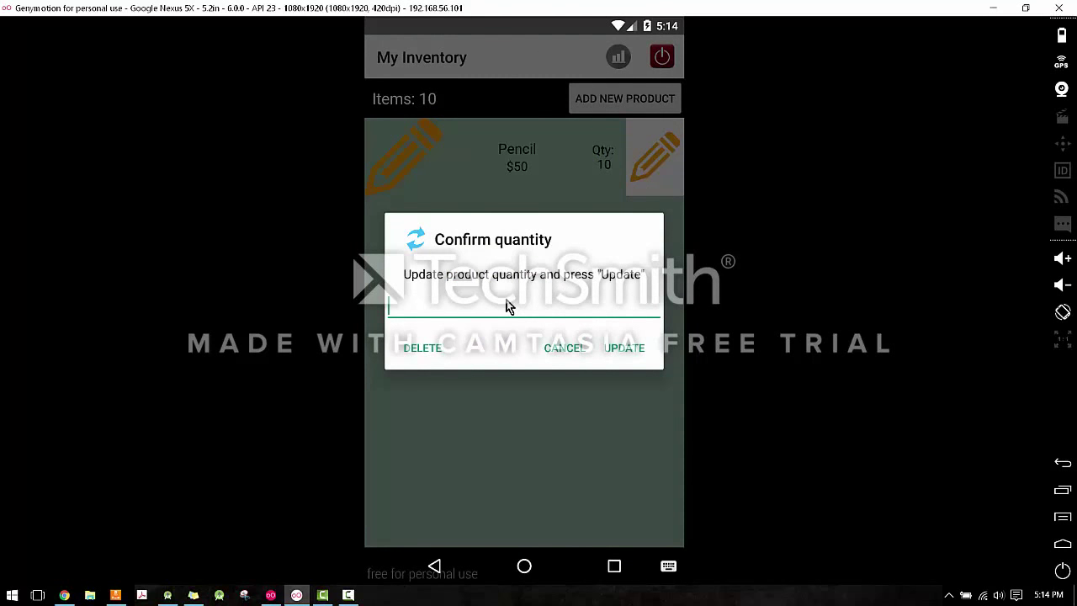
type("500")
left_click(624, 351)
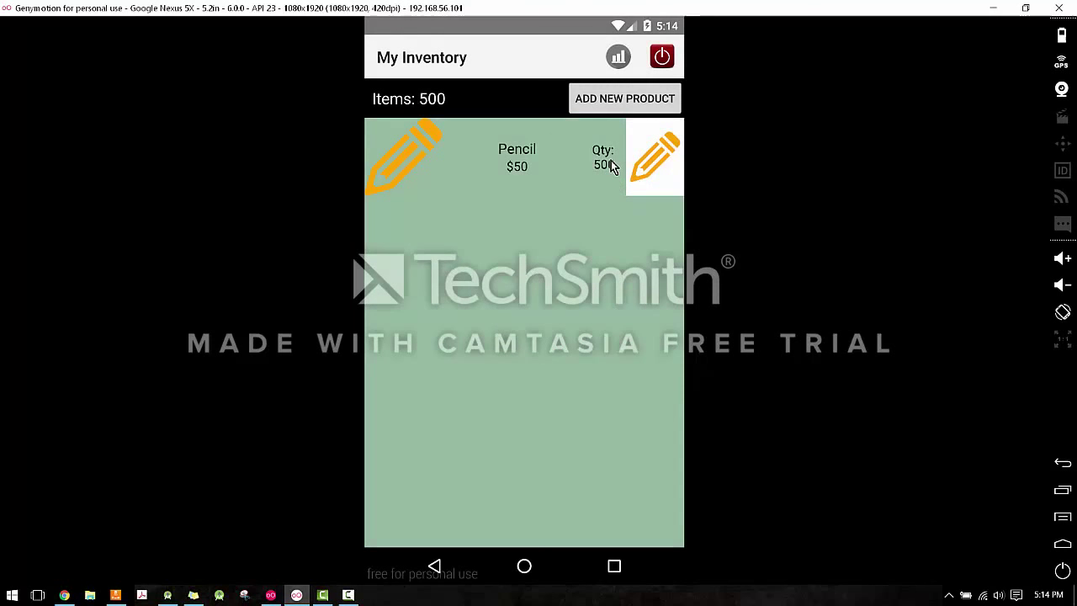
Delete the Pencil product from the inventory.
left_click(519, 153)
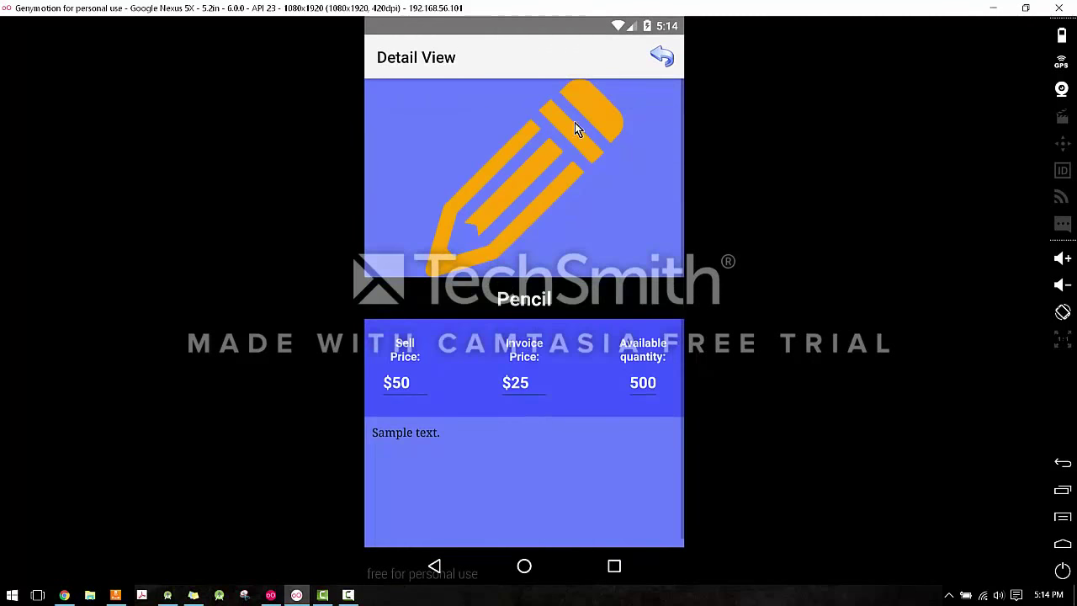
left_click(659, 56)
left_click(653, 168)
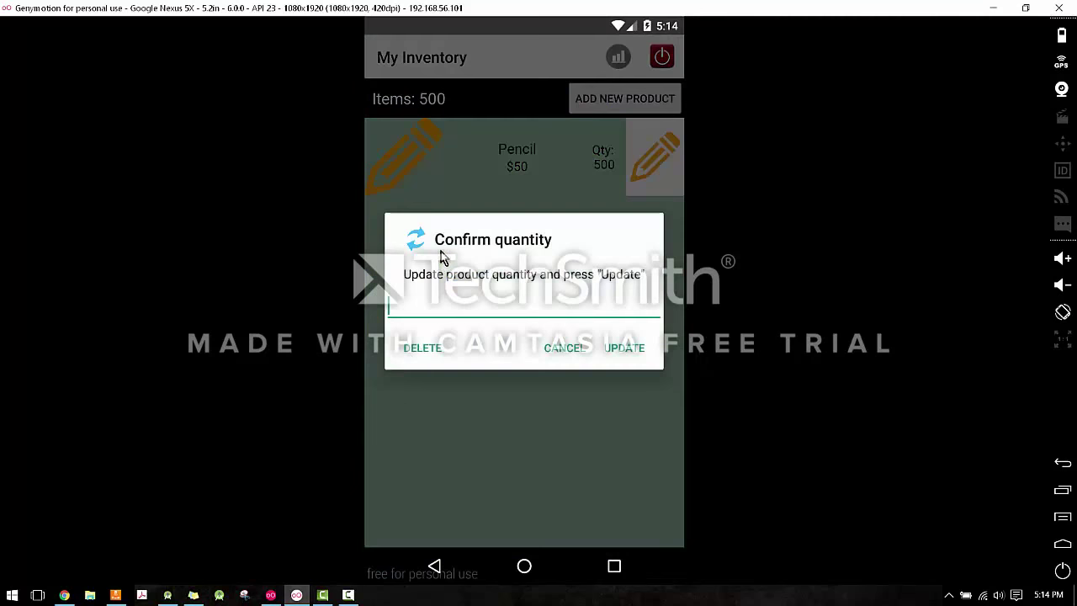
left_click(423, 348)
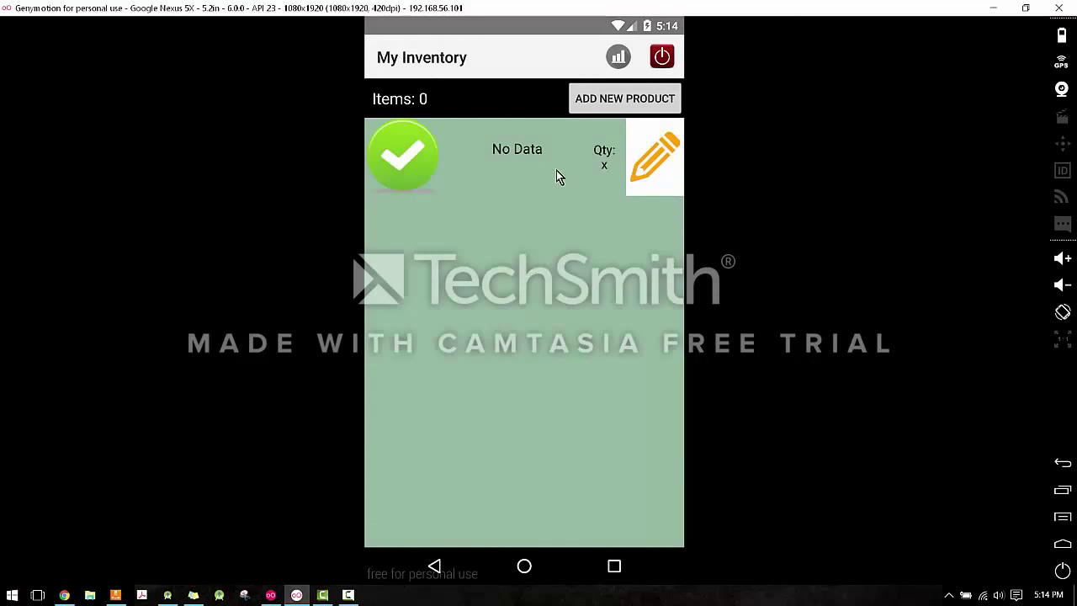
left_click(551, 169)
left_click(665, 99)
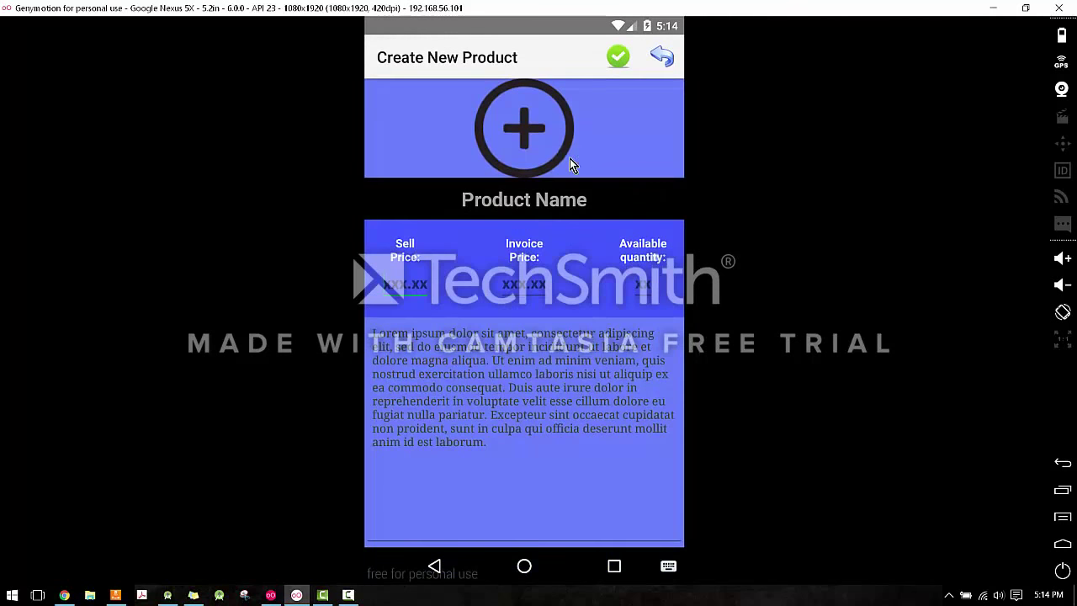
left_click(546, 134)
left_click(493, 303)
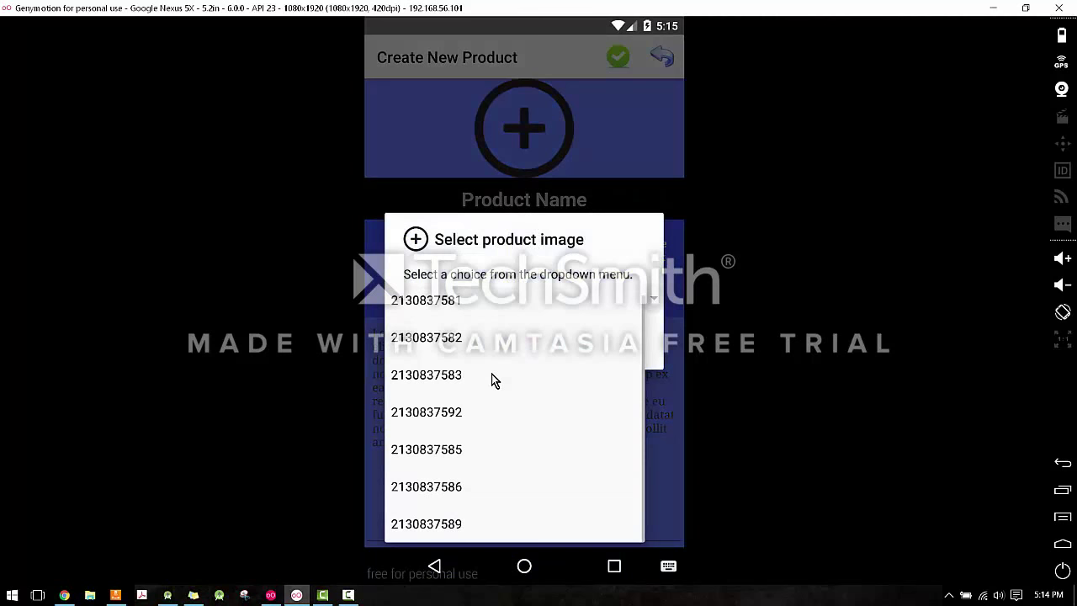
left_click(468, 433)
left_click(622, 360)
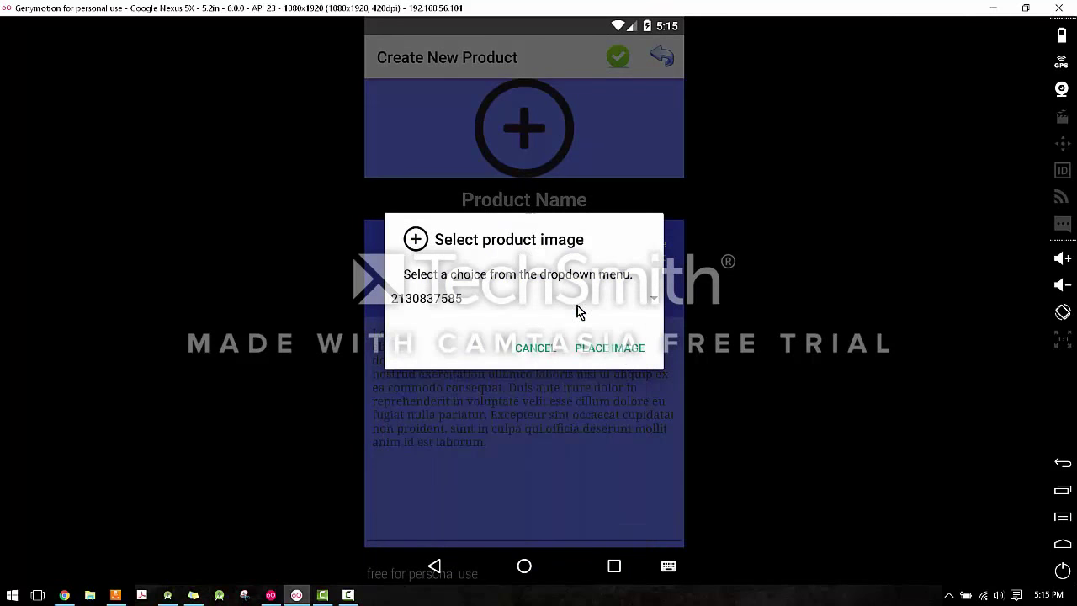
Name it Pencil with sell price $2, invoice price $1 and quantity 500.
left_click(563, 306)
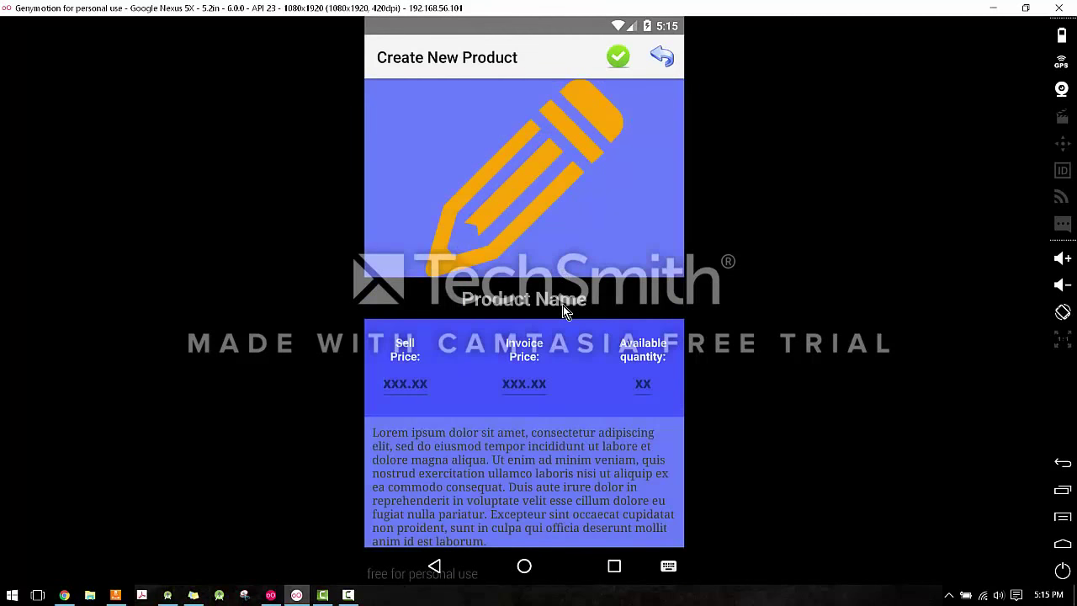
type("Pencil")
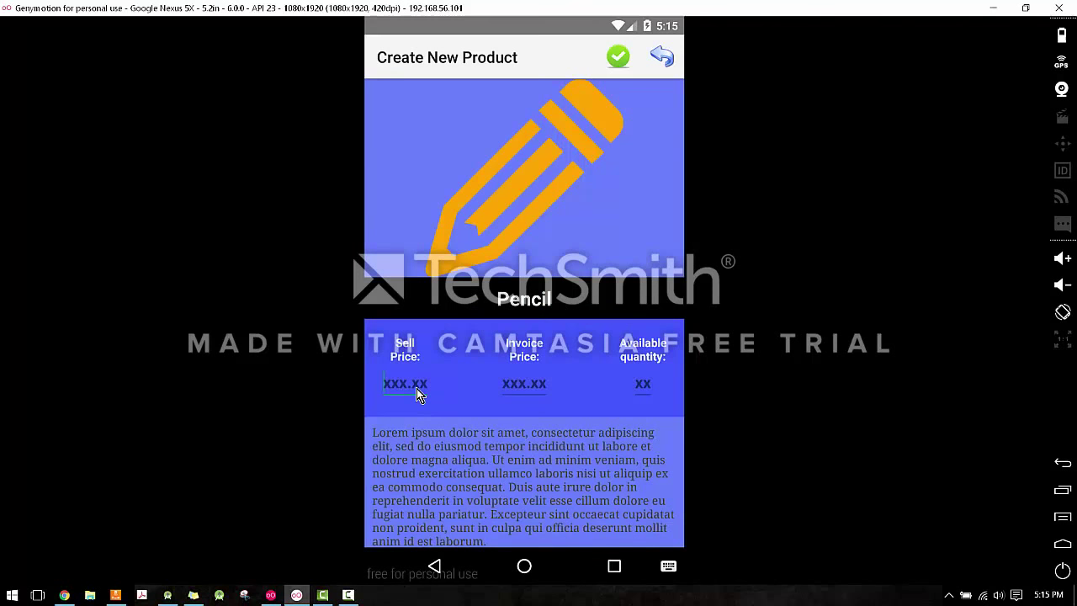
left_click(416, 392)
type("2")
key("Tab")
type("500")
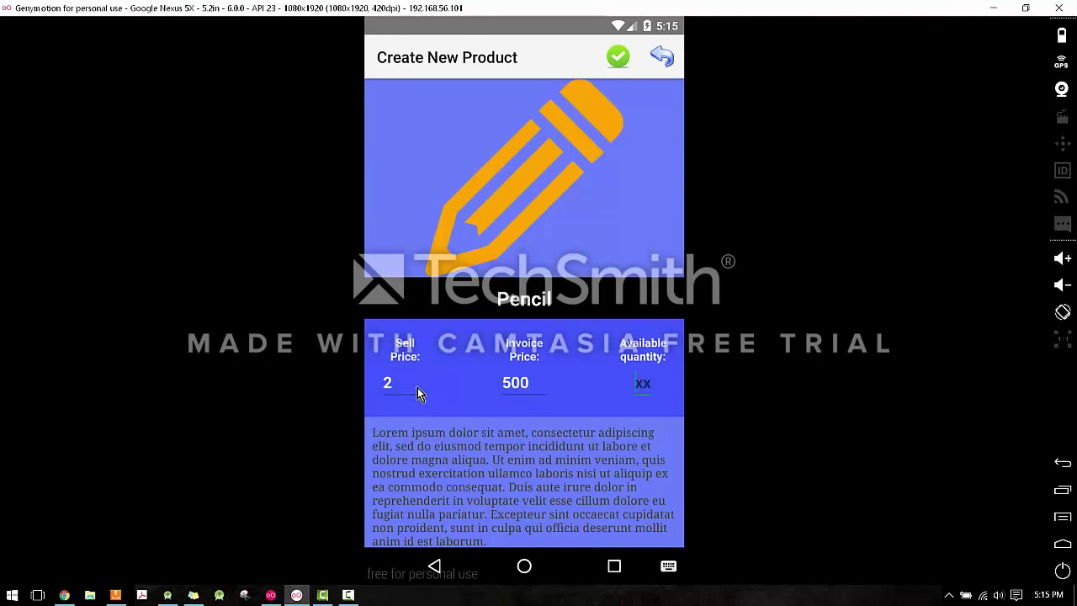
left_click(527, 389)
key("BackSpace")
type("1")
Set the description to 'Pencils' and submit the product to the inventory.
key("Tab")
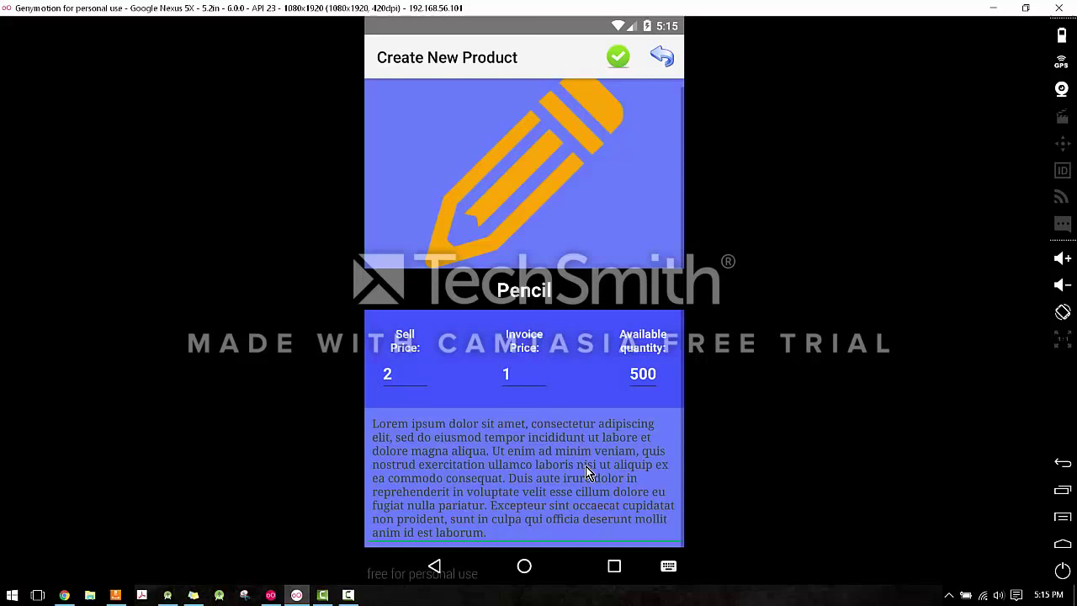
key("ctrl+a")
type("Pen")
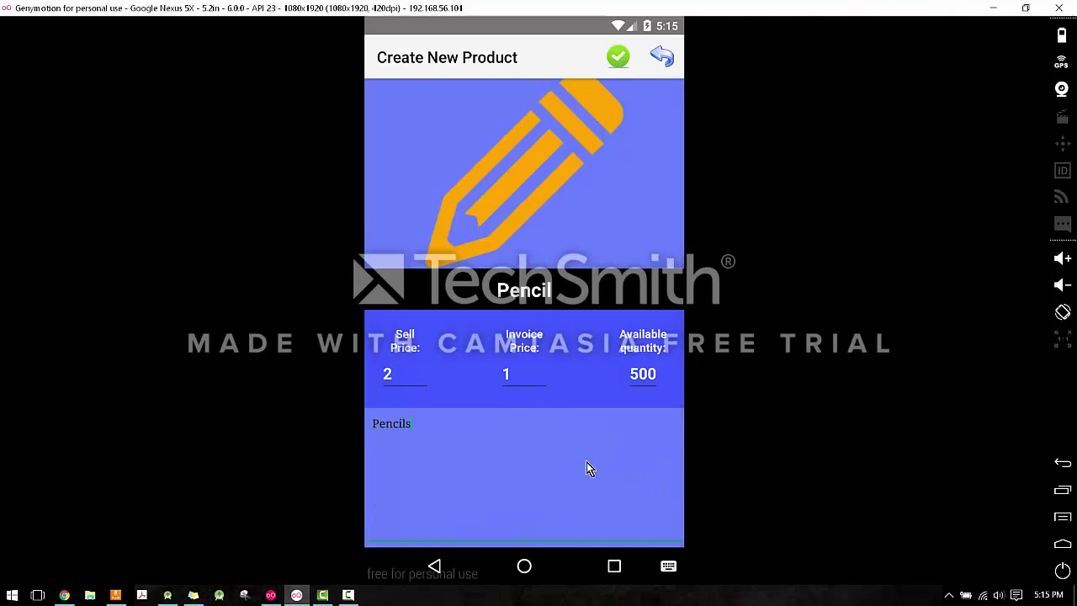
left_click(631, 330)
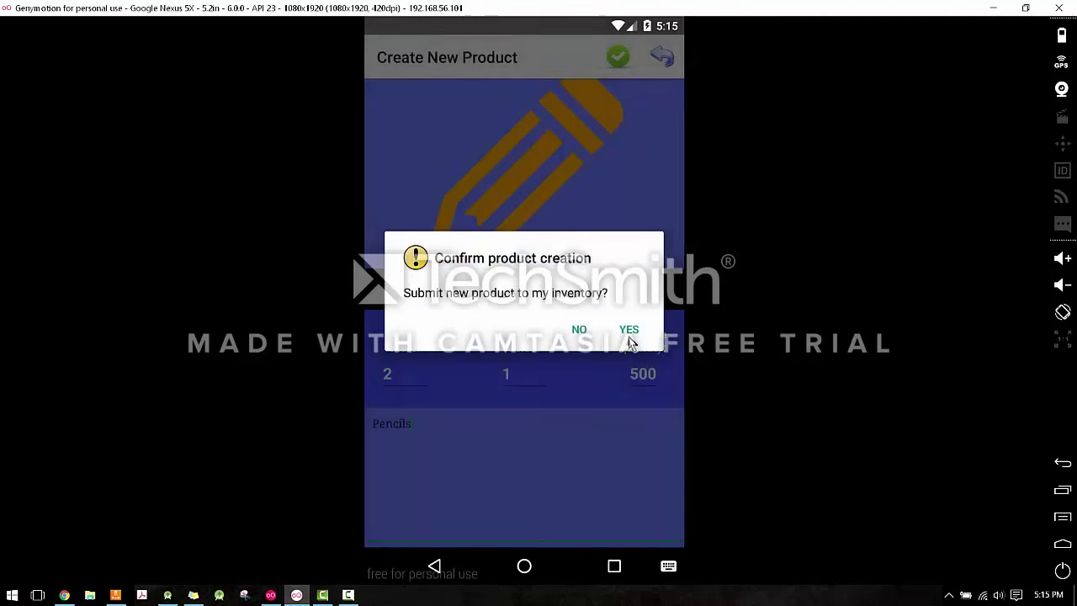
left_click(635, 104)
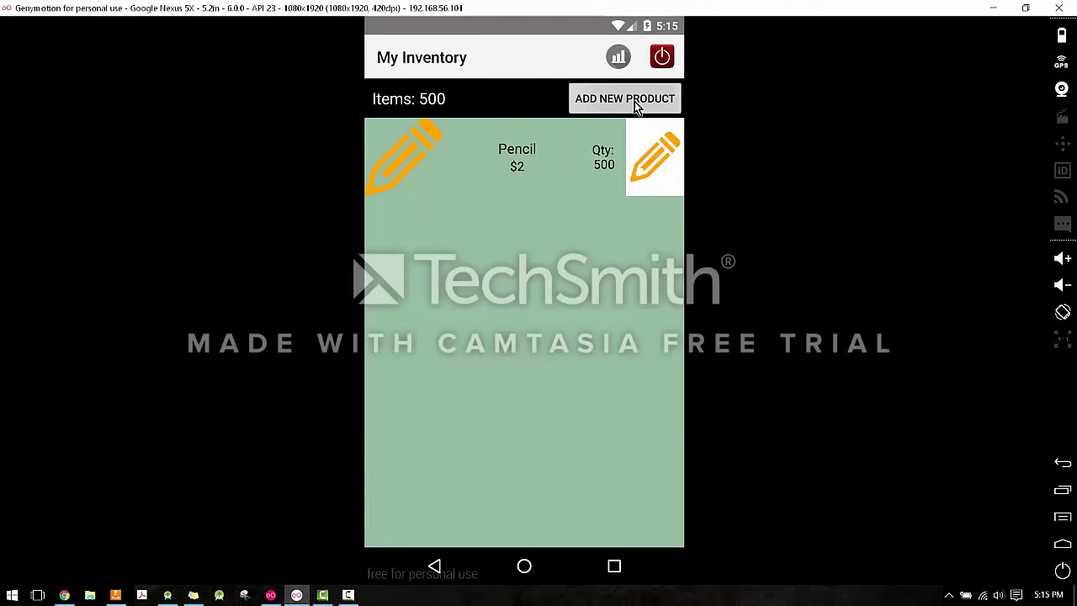
left_click(565, 126)
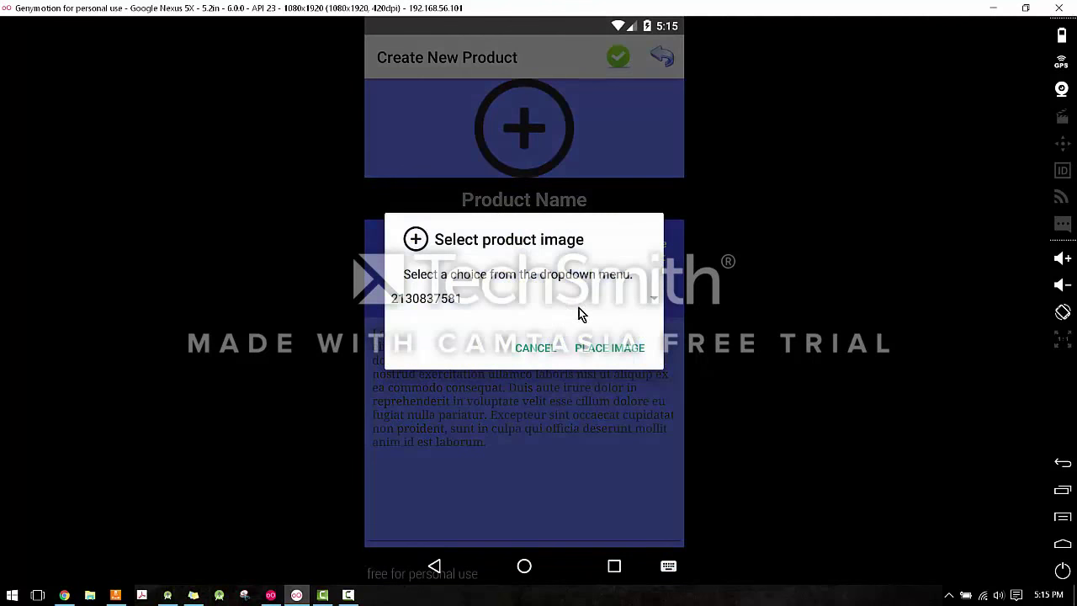
left_click(580, 303)
left_click(524, 313)
left_click(537, 305)
left_click(481, 378)
left_click(606, 345)
Enter Red Cart, sell $150, invoice $60, quantity 50, description 'Shopping cart item', and submit.
left_click(560, 201)
type("Red ")
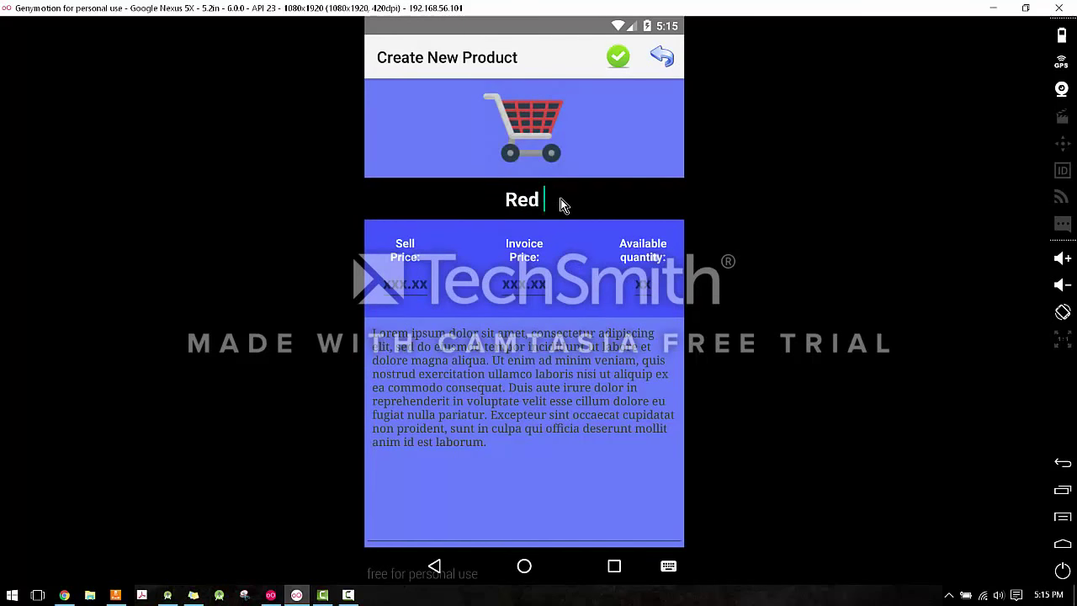
type("Cart")
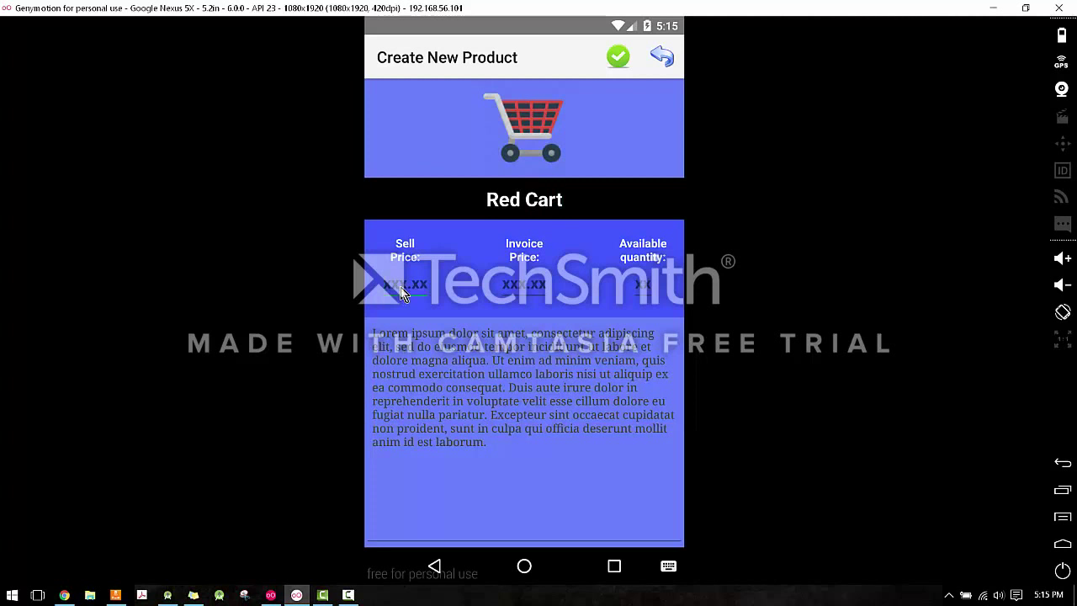
left_click(400, 291)
type("150")
type("60")
key("Tab")
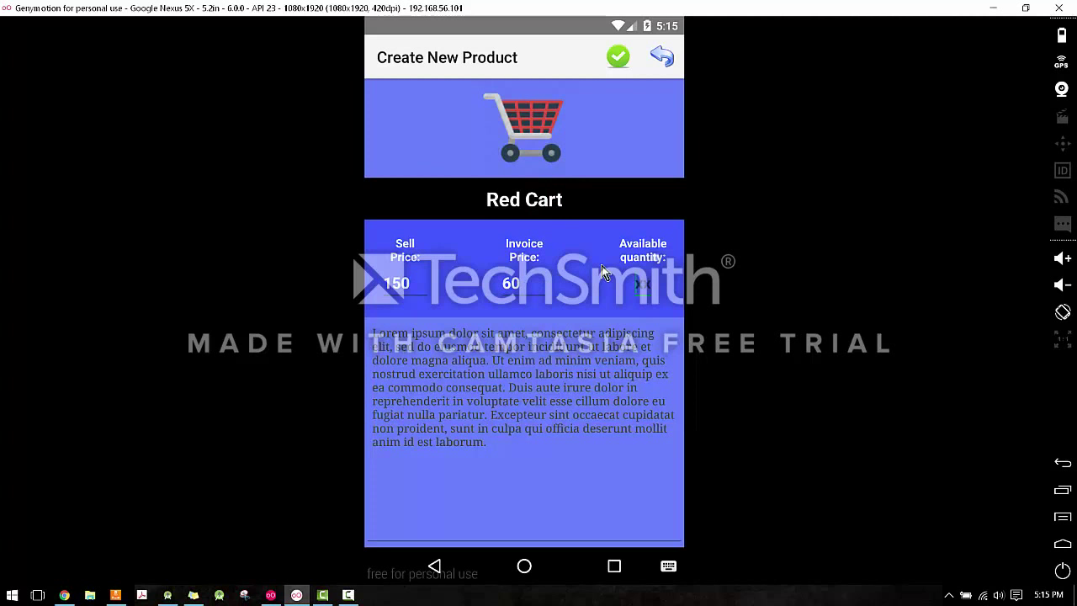
type("50")
key("Tab")
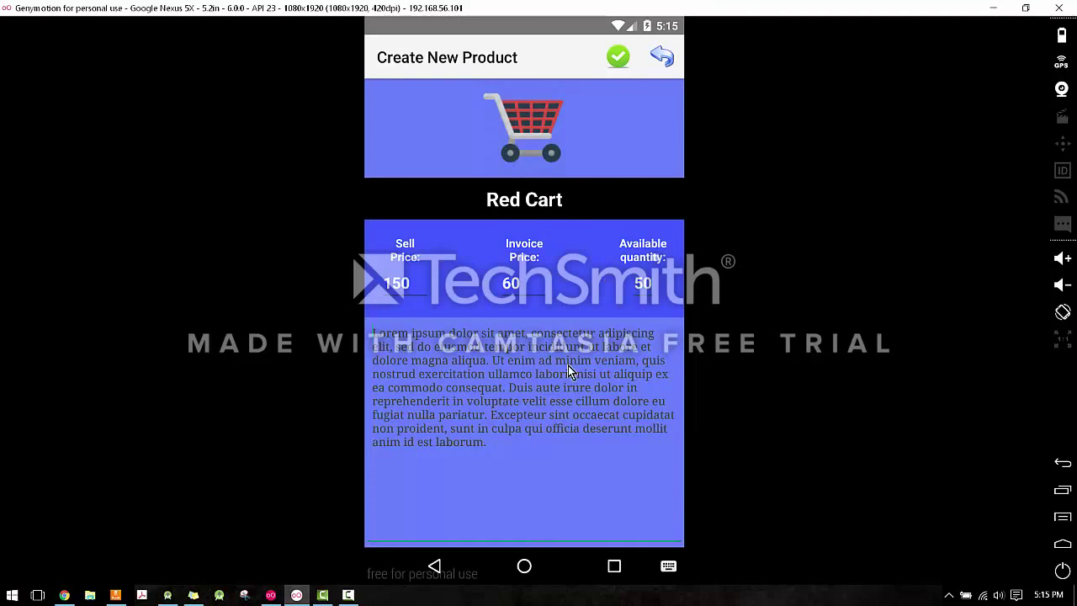
type("Shopping")
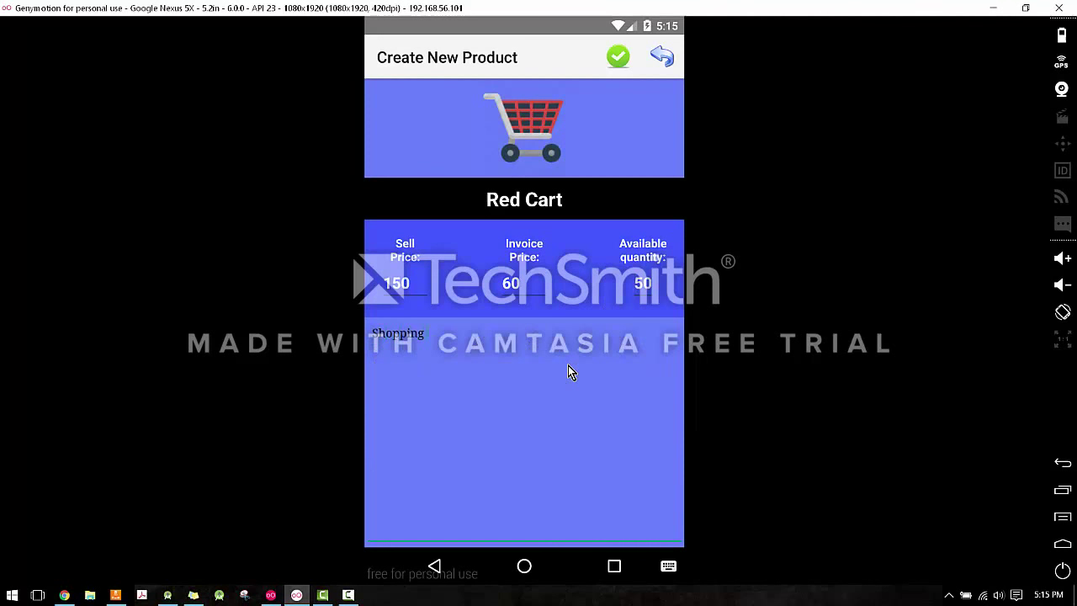
type(" cart item")
left_click(623, 57)
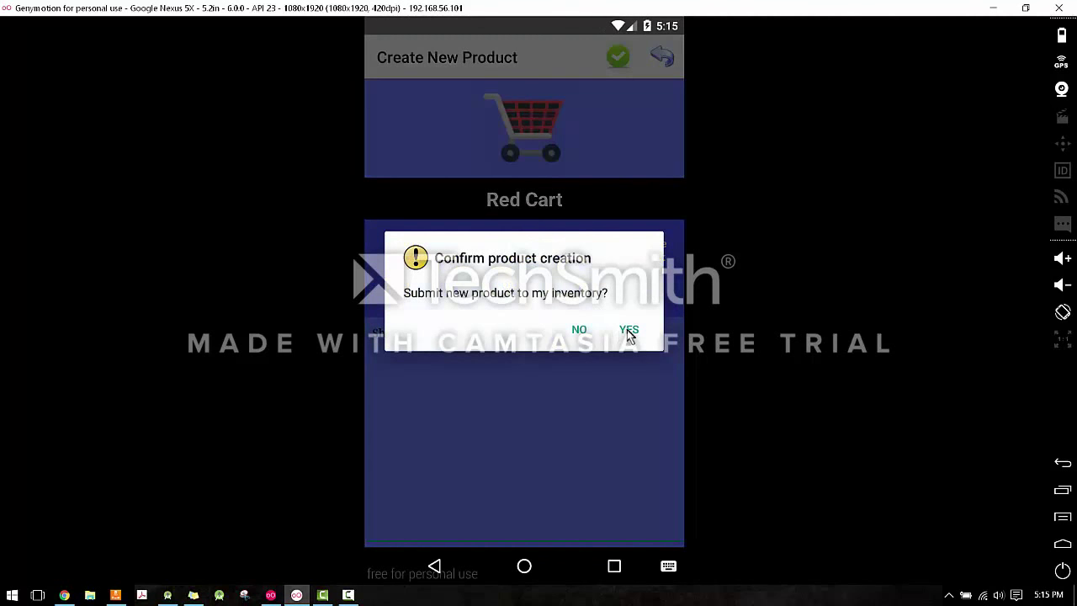
left_click(628, 330)
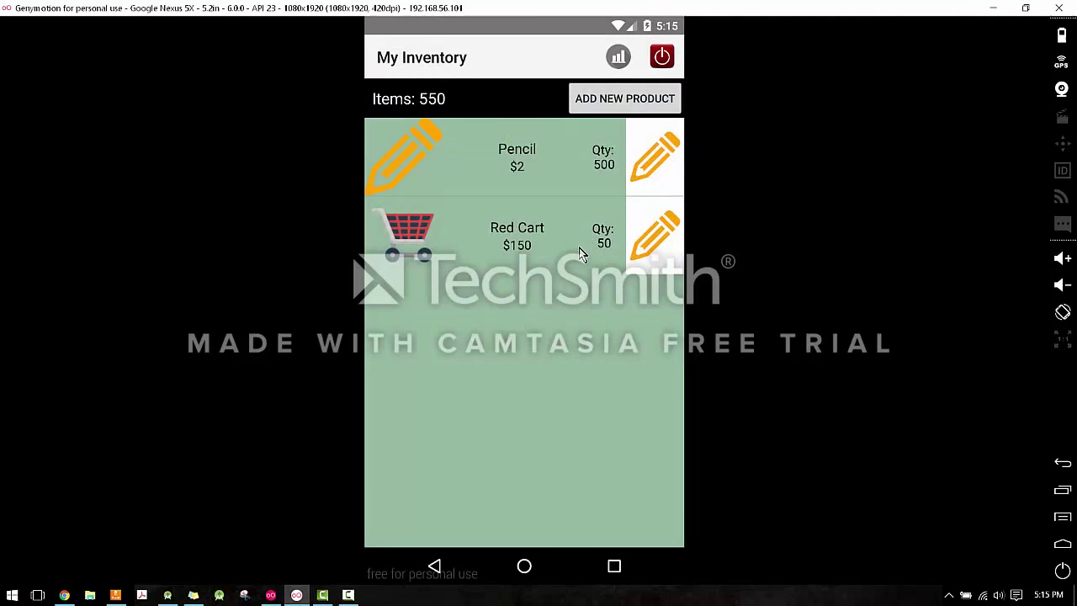
left_click(615, 61)
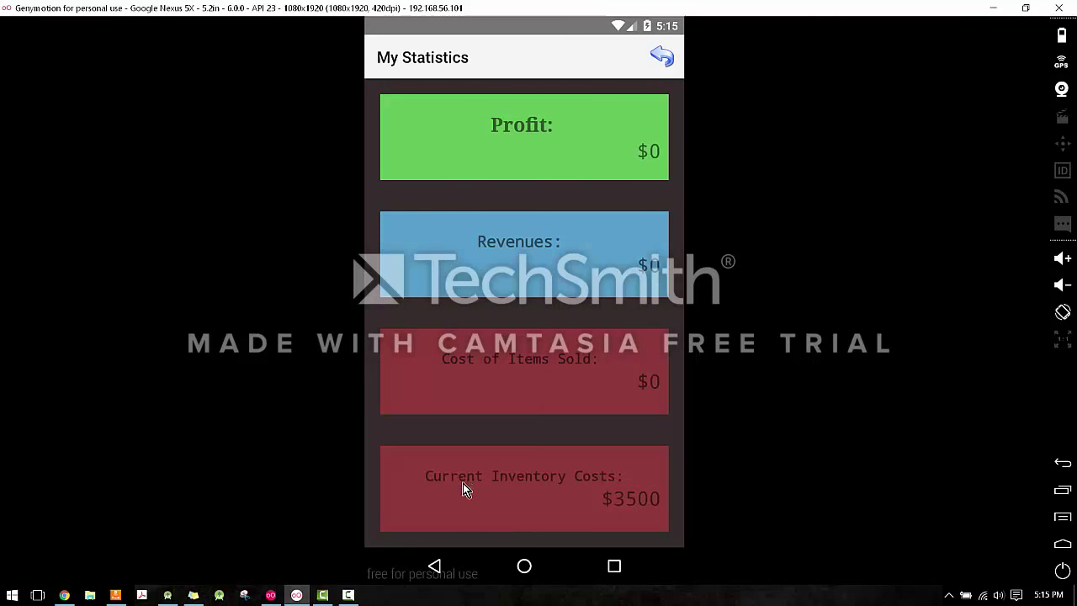
left_click(667, 62)
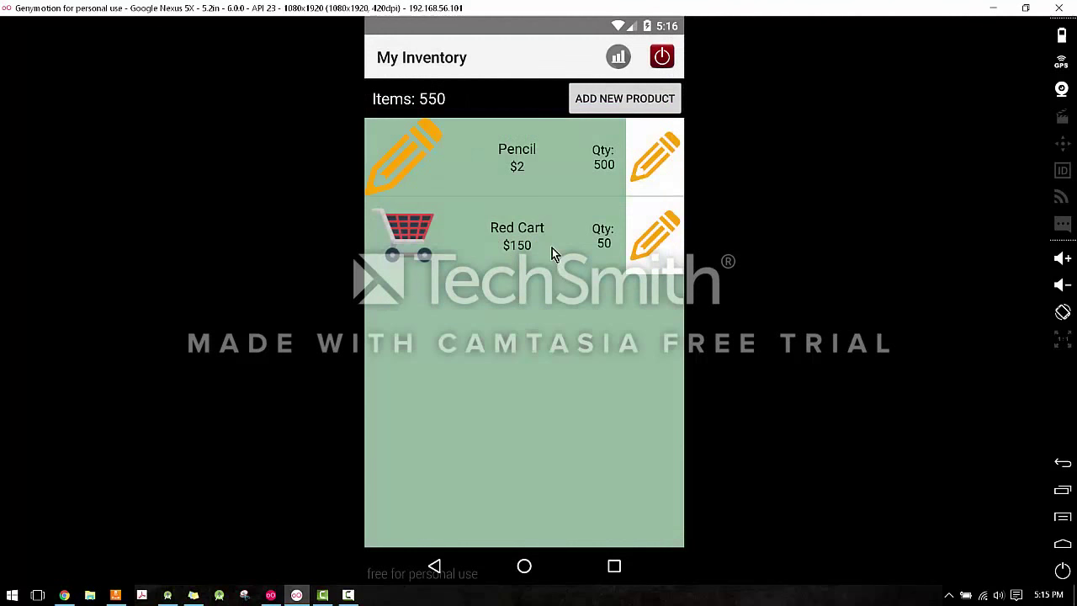
left_click(552, 247)
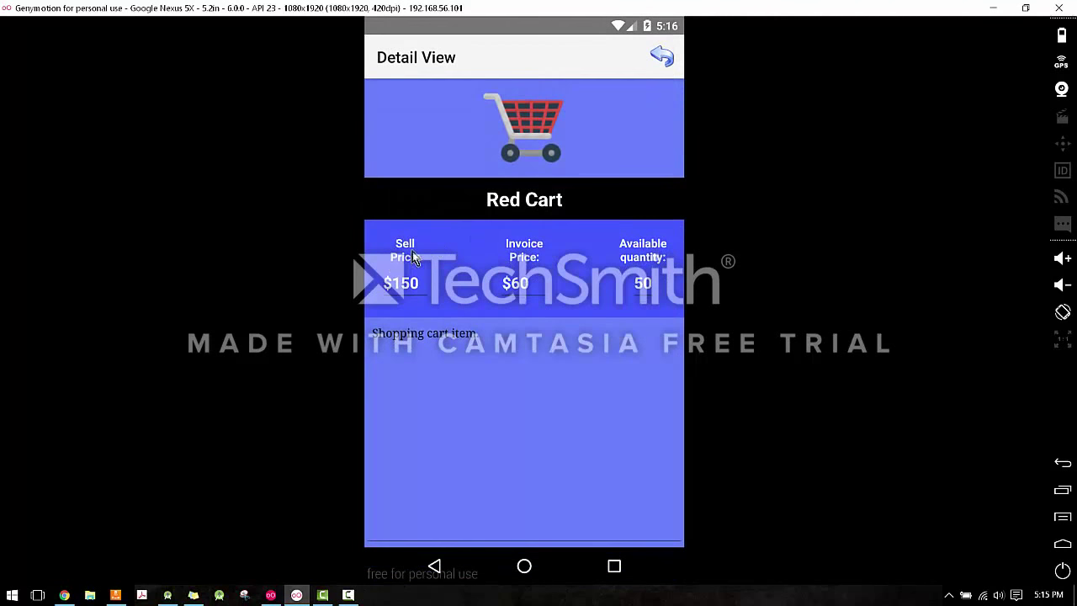
left_click(668, 57)
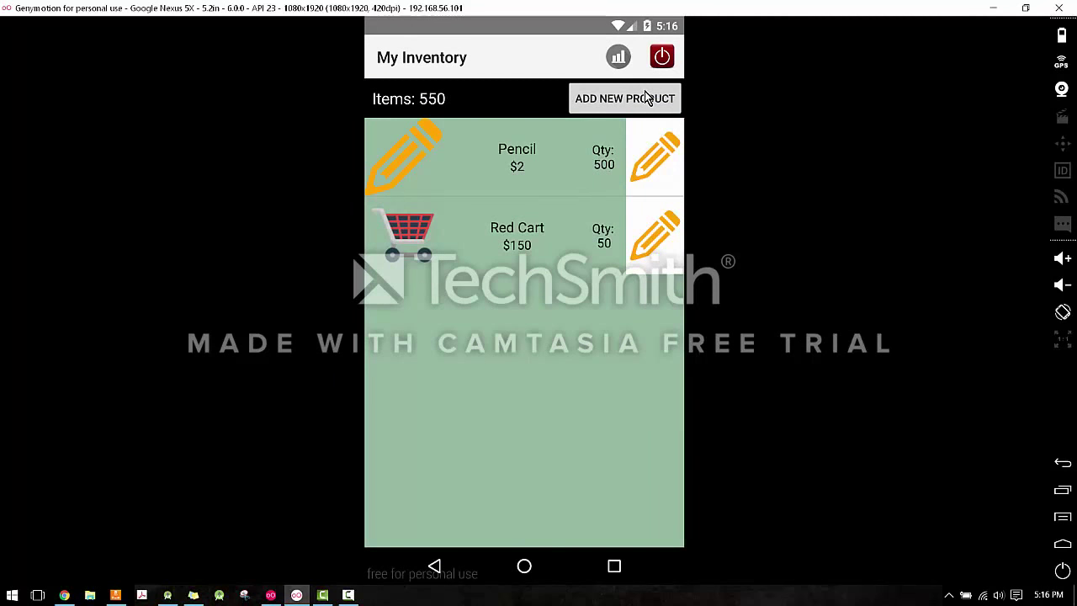
Log out of the seller account and log in as the customer.
left_click(663, 57)
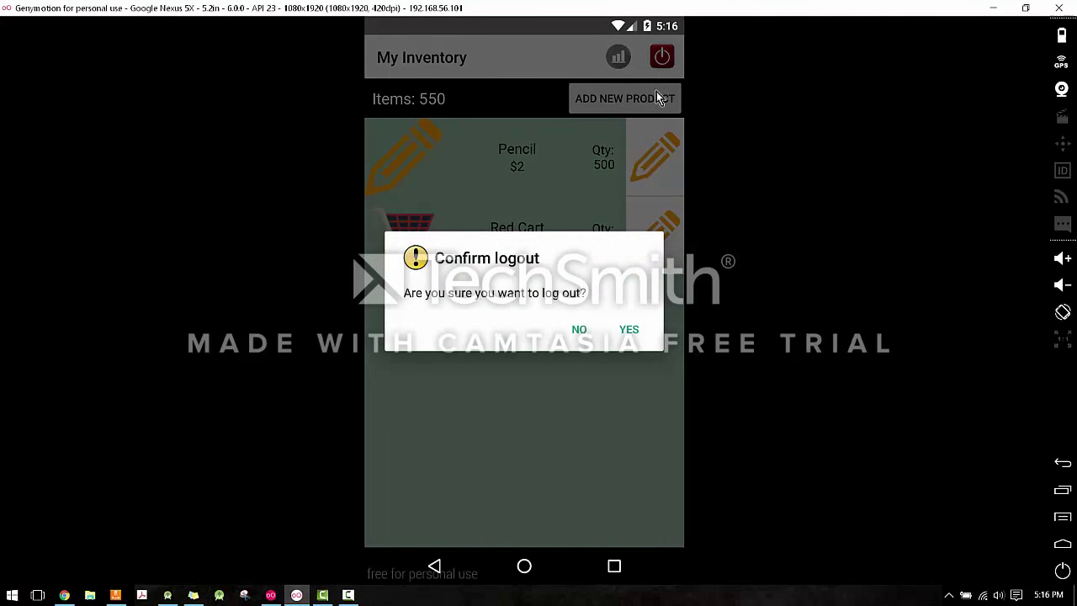
left_click(631, 331)
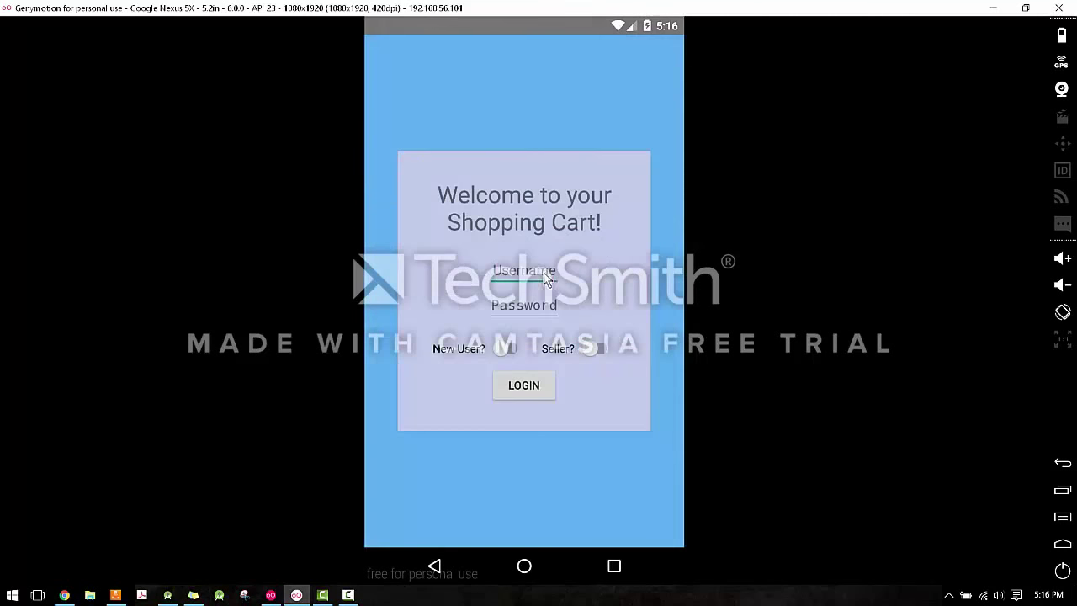
left_click(543, 270)
key("Tab")
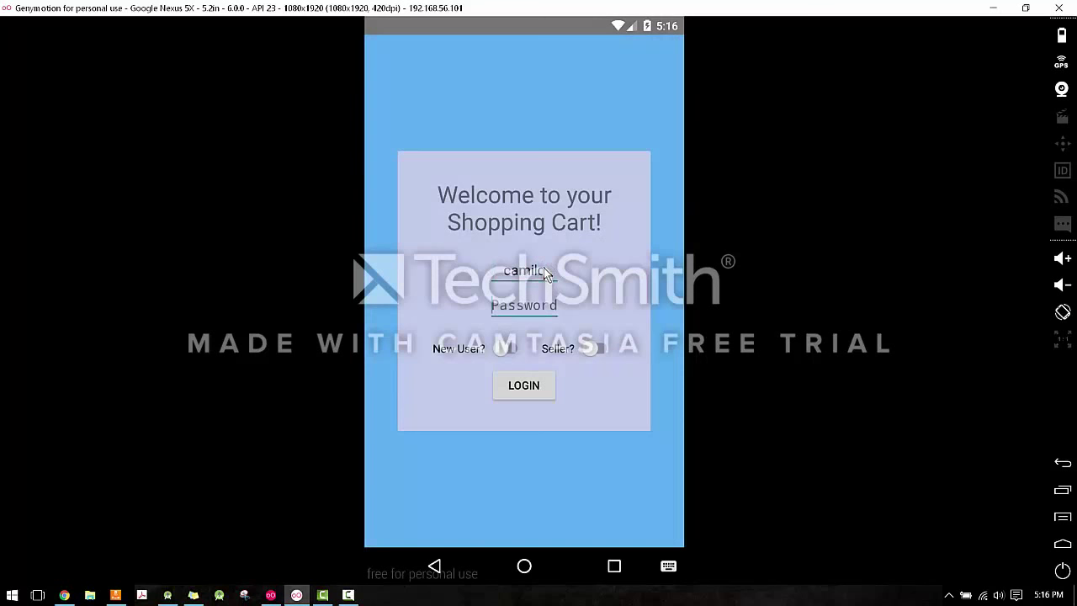
left_click(533, 391)
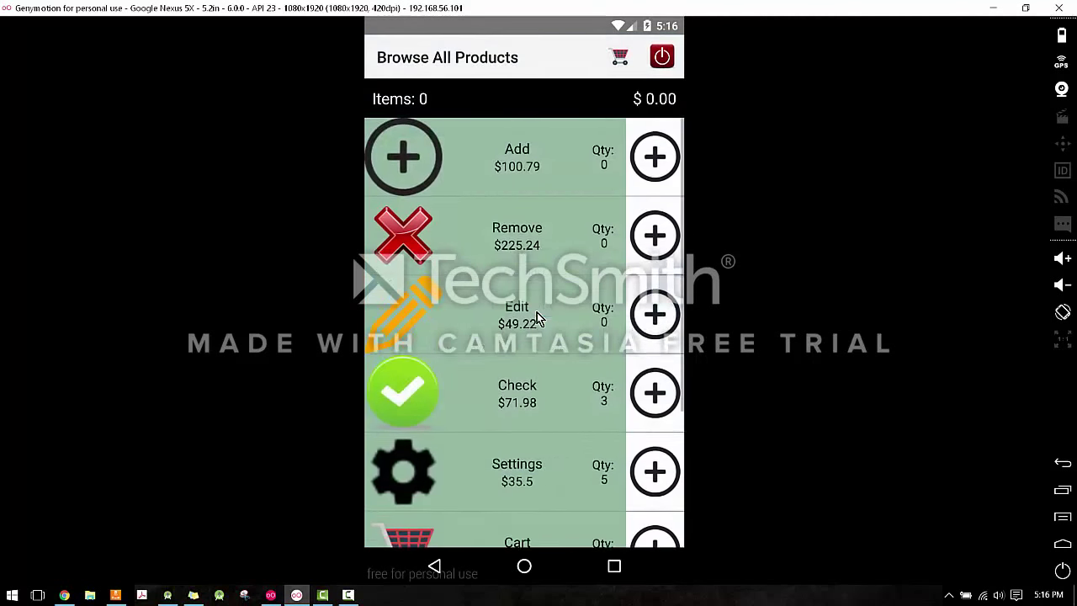
Add 6 Pencils and 10 Red Carts to the shopping cart.
scroll(539, 315, "down", 3)
left_click(655, 431)
left_click(655, 431)
left_click(655, 431)
left_click(655, 431)
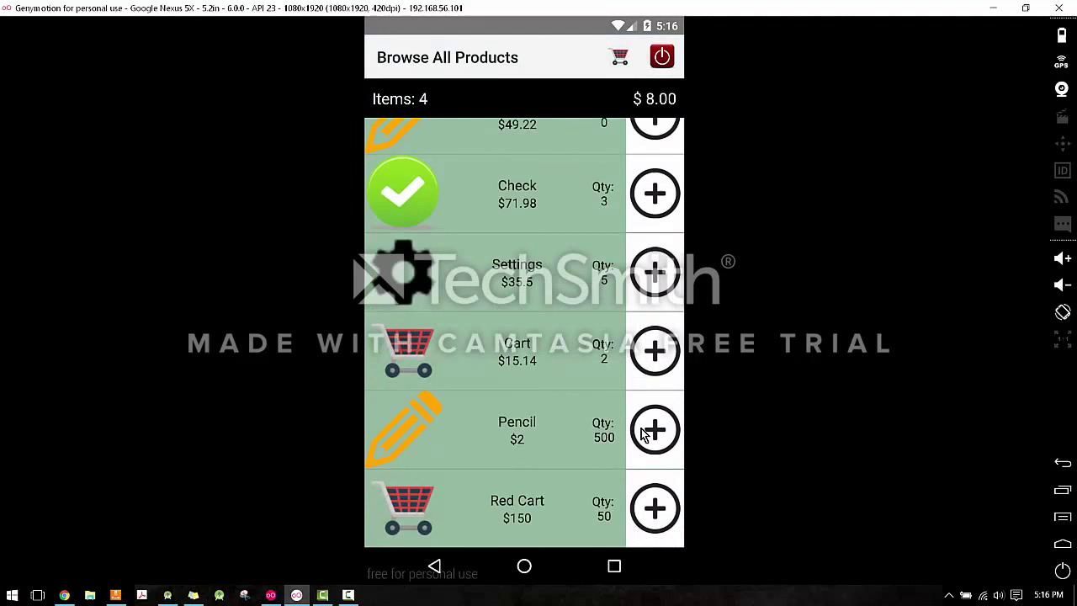
left_click(655, 431)
left_click(655, 431)
left_click(656, 517)
left_click(657, 517)
left_click(656, 518)
left_click(657, 518)
left_click(657, 518)
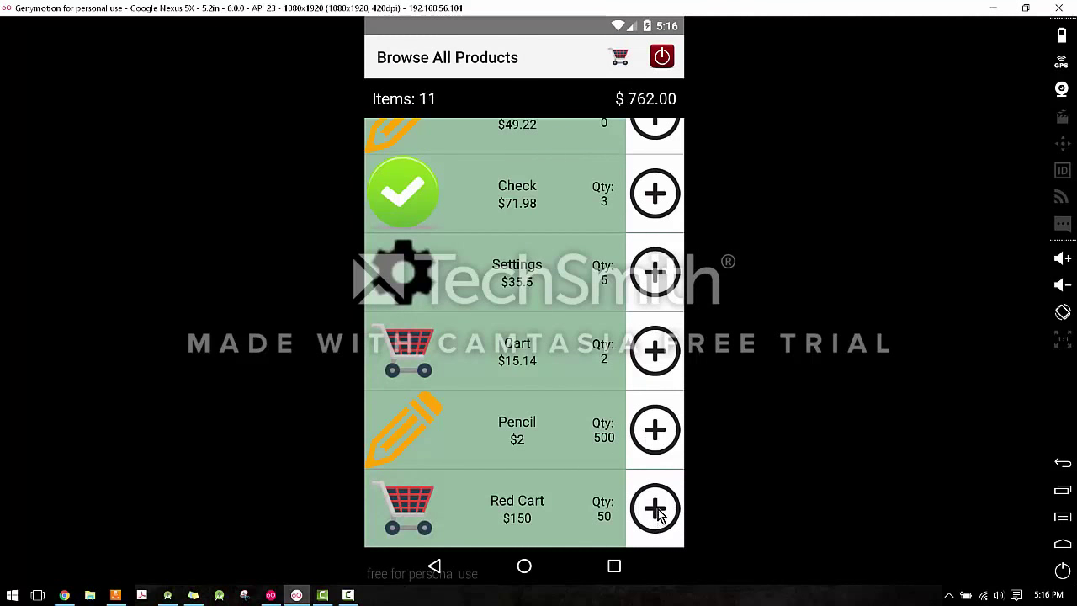
left_click(657, 518)
left_click(643, 511)
left_click(643, 512)
left_click(643, 512)
left_click(643, 512)
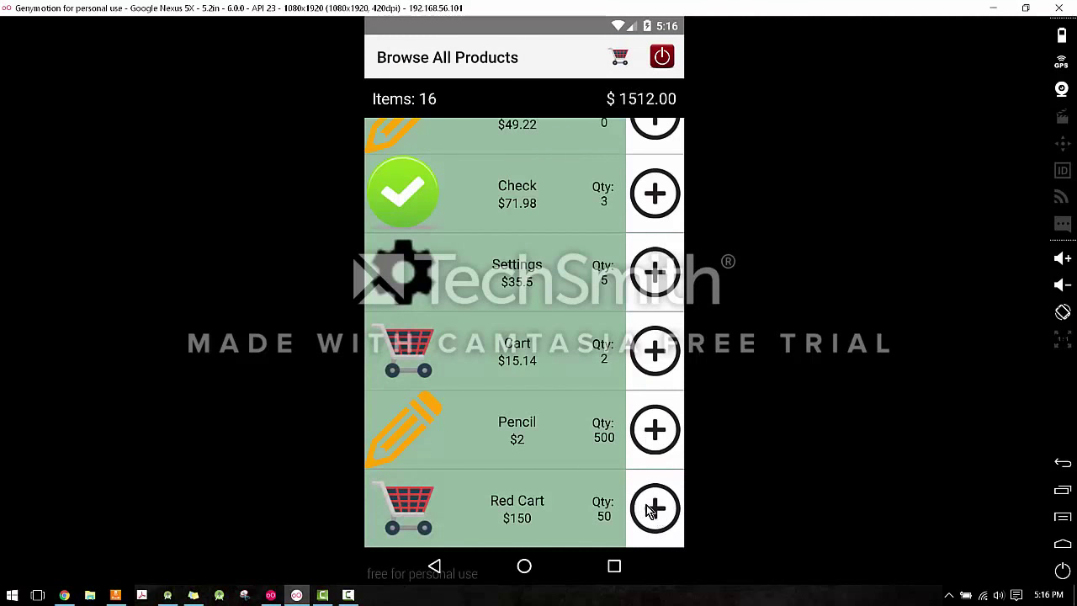
Check out the cart for $1512.00 and return to the product list.
left_click(621, 60)
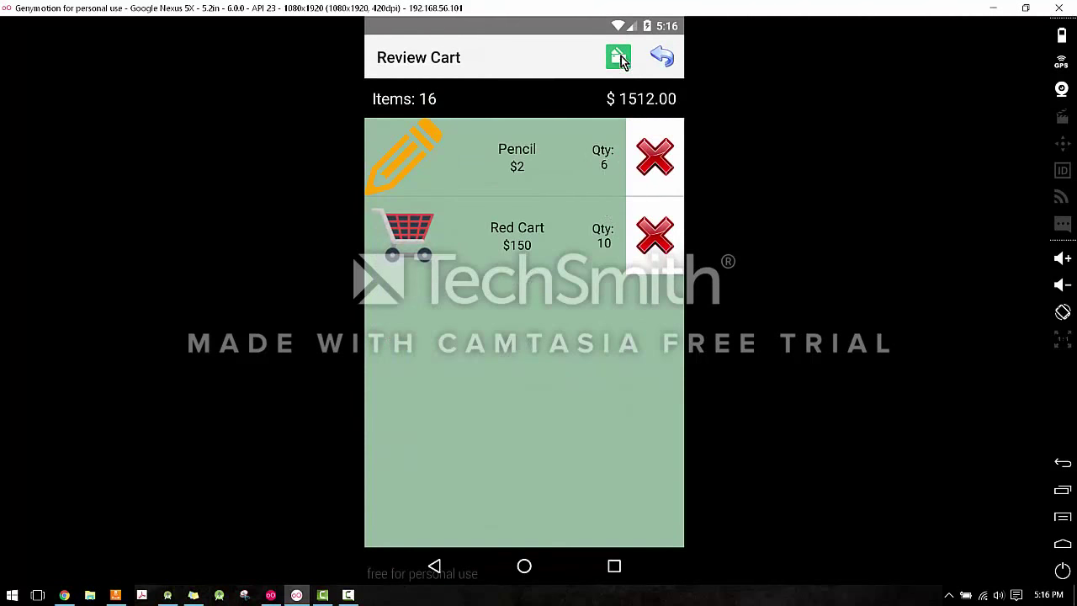
left_click(622, 61)
left_click(631, 419)
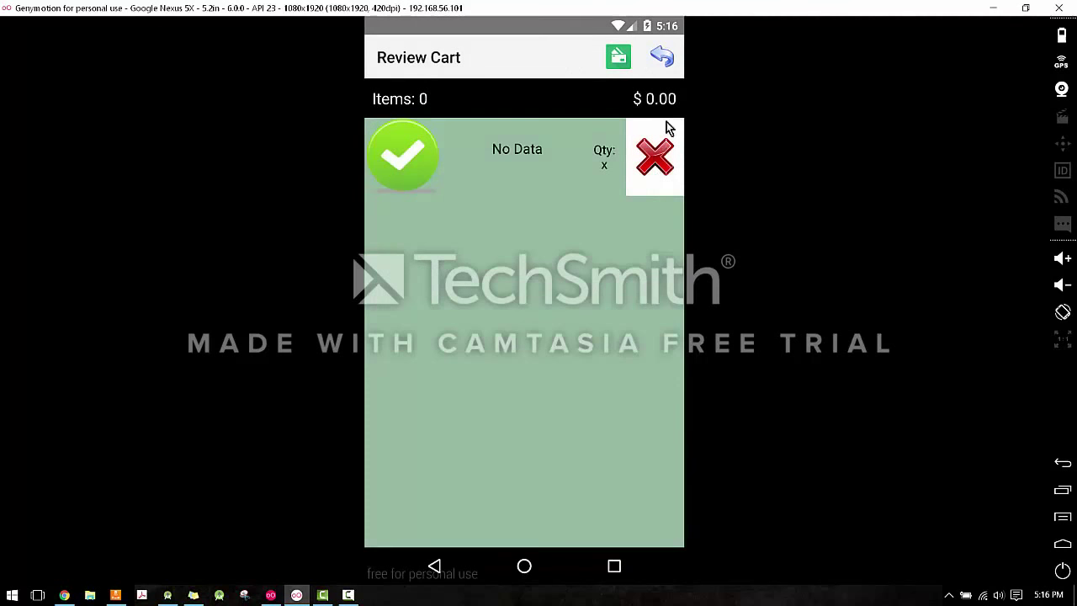
left_click(670, 61)
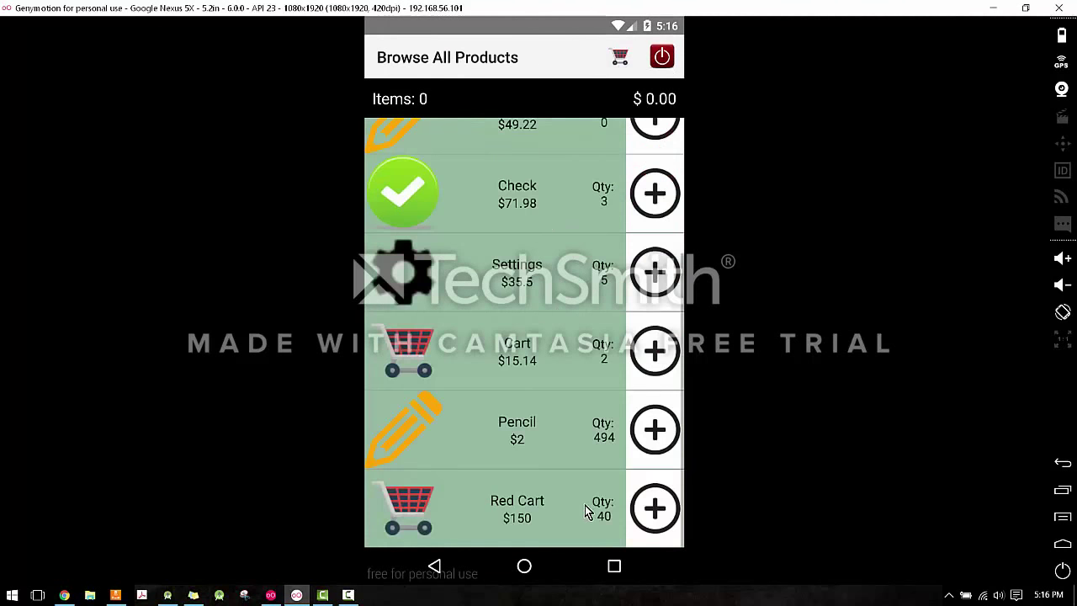
Log out of the customer account and enter the seller's username and password.
left_click(661, 56)
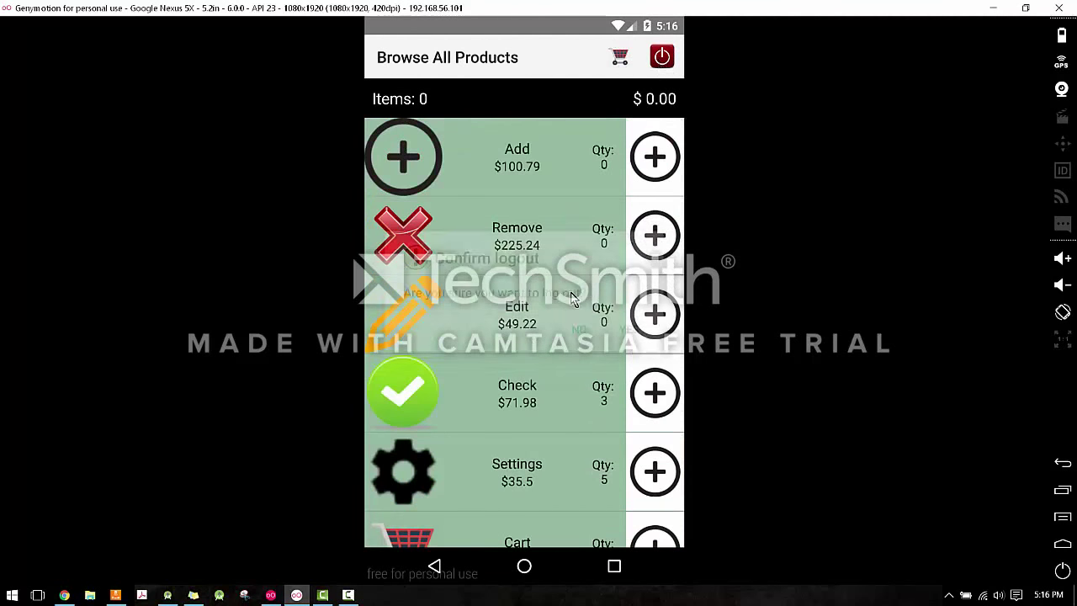
left_click(627, 330)
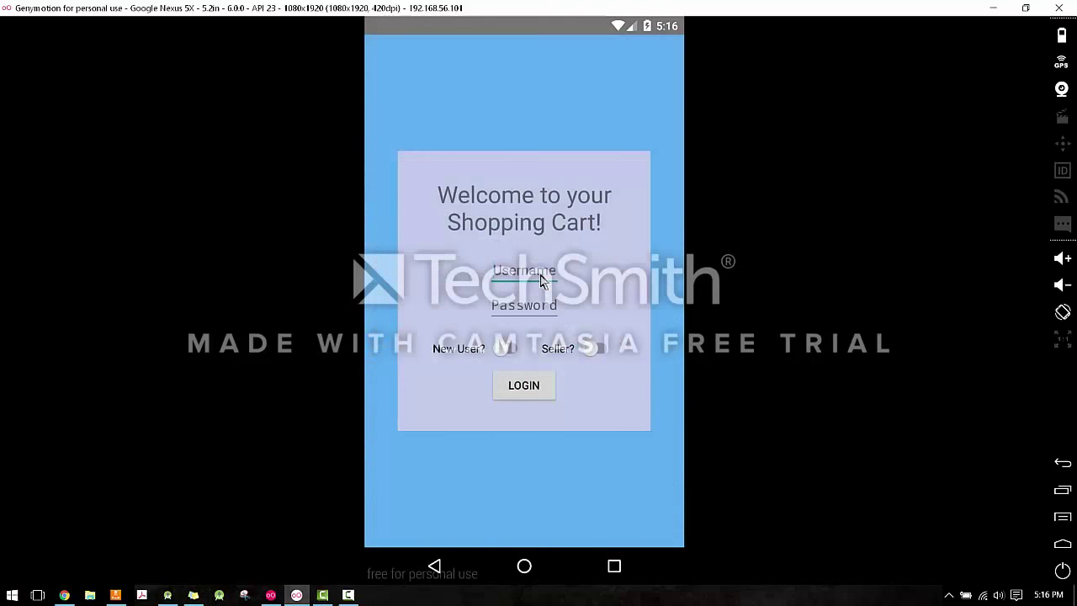
left_click(543, 281)
key("Tab")
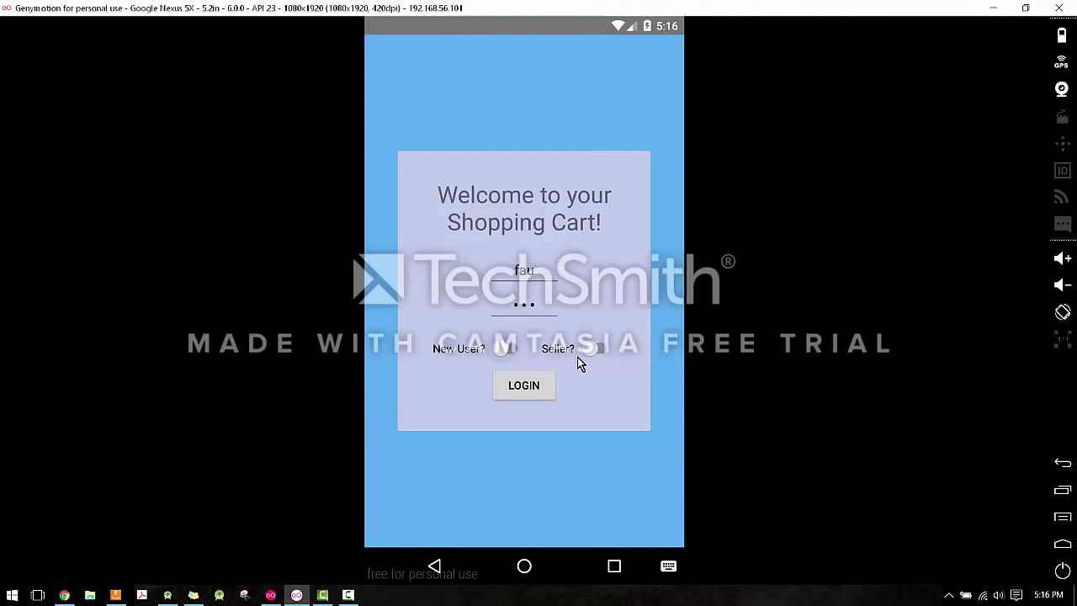
Log in as the seller, check the $0-revenue statistics, and return to the 534-item inventory.
left_click(537, 384)
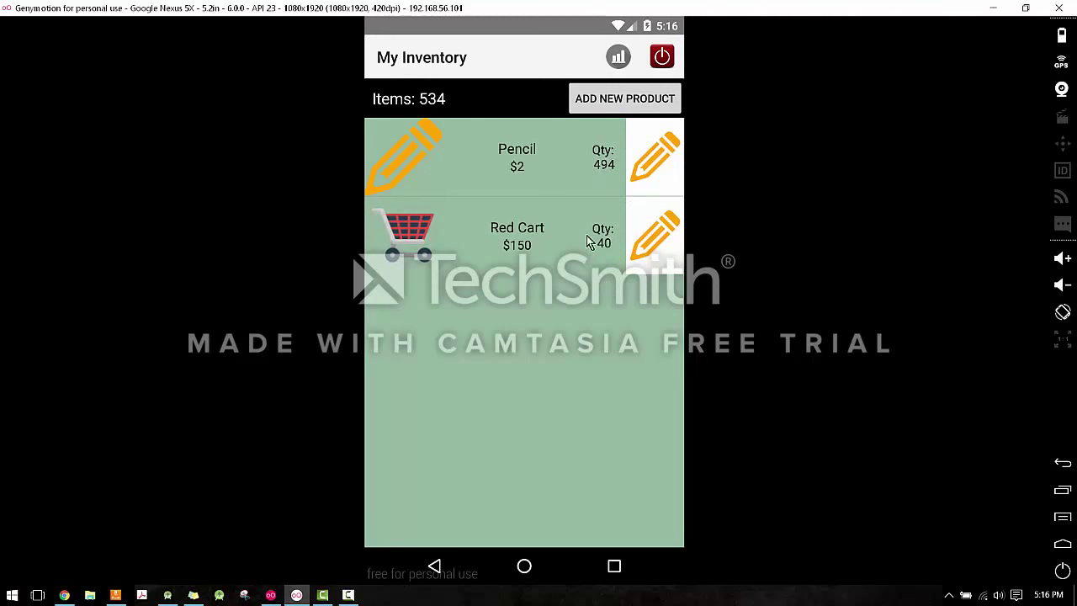
left_click(621, 59)
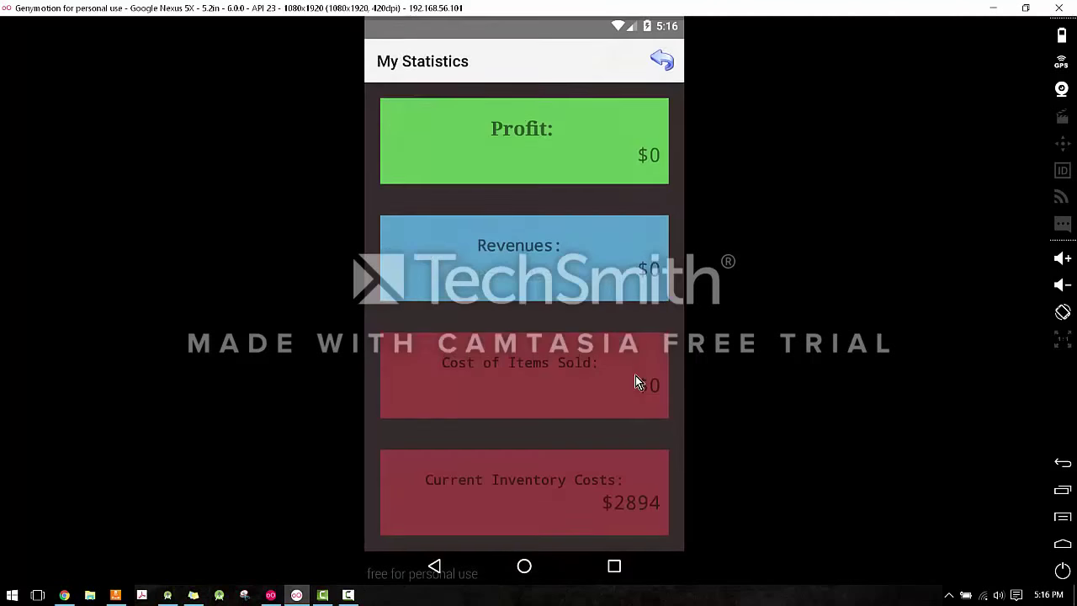
left_click(663, 58)
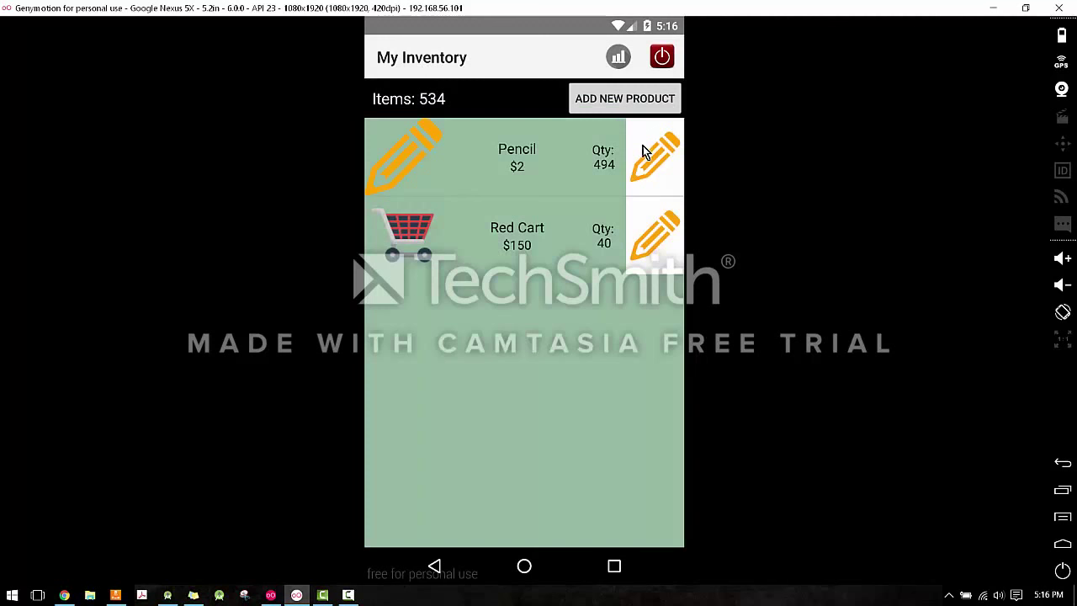
Set the Pencil product's stock to 356.
left_click(660, 167)
left_click(569, 311)
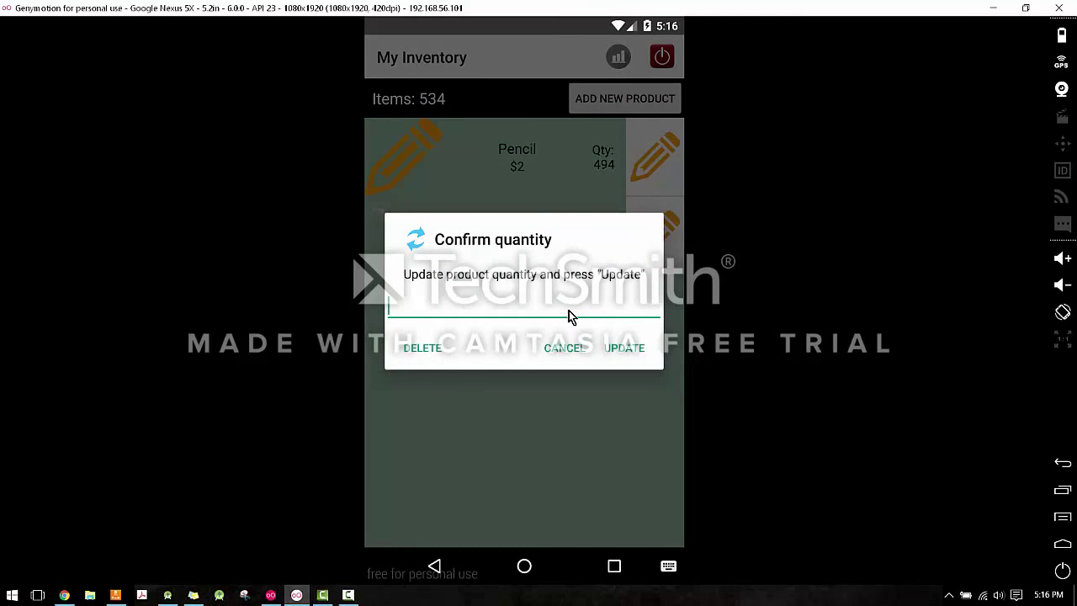
type("356")
left_click(624, 348)
Delete the Red Cart product and bring up the logout confirmation.
left_click(640, 251)
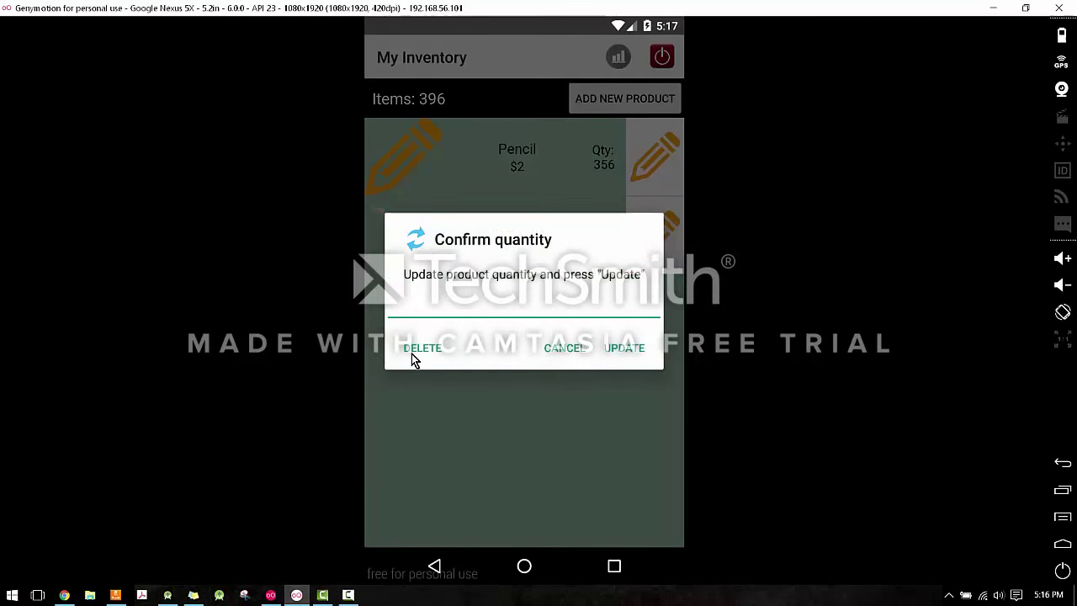
left_click(412, 354)
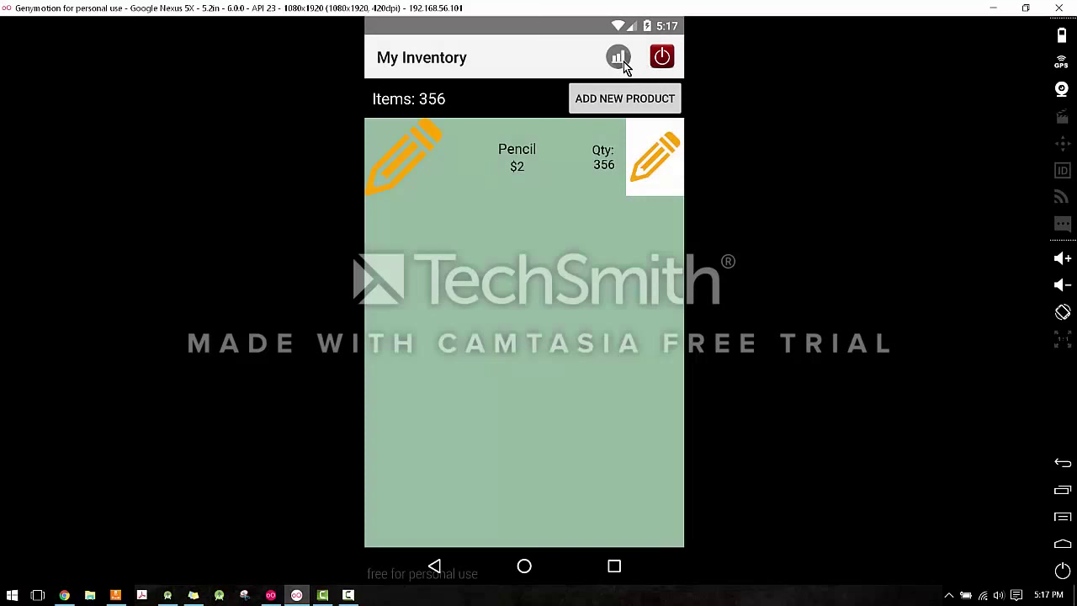
left_click(662, 58)
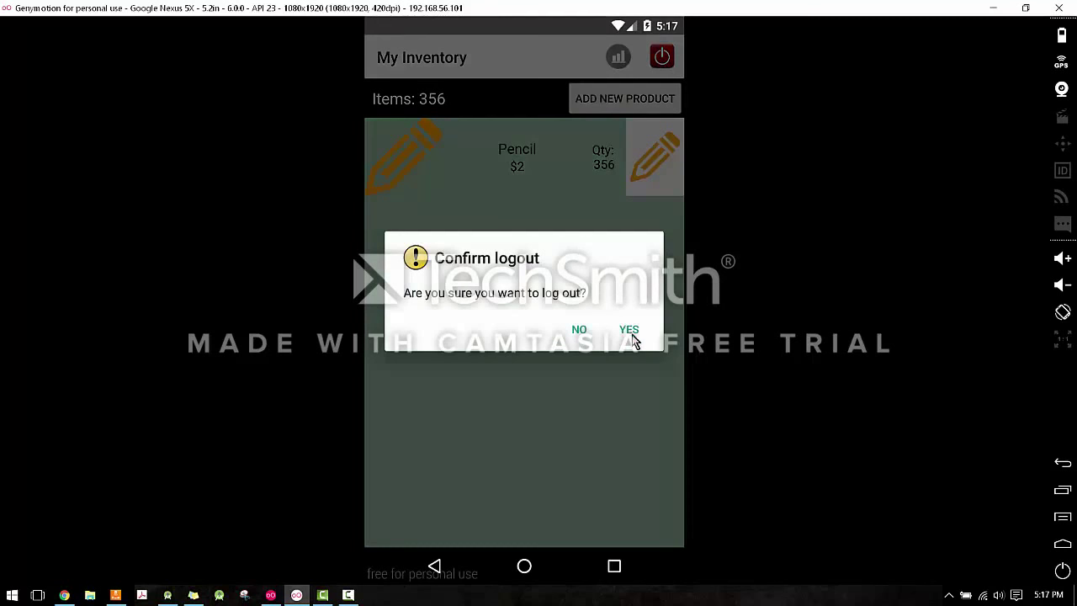
Confirm the logout and sign in with the customer's username and password.
left_click(633, 339)
left_click(535, 271)
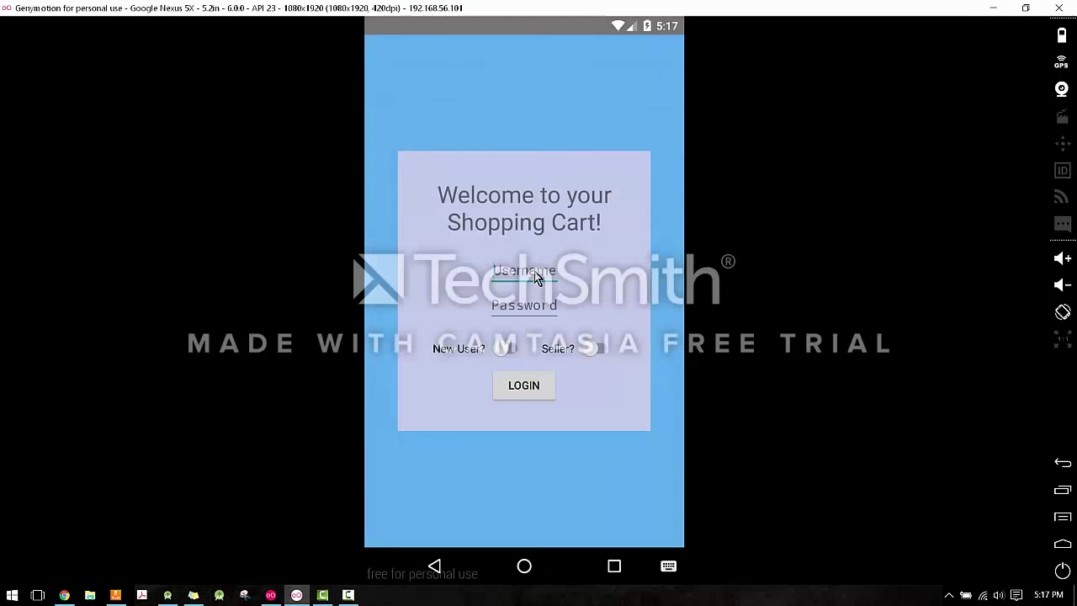
key("Tab")
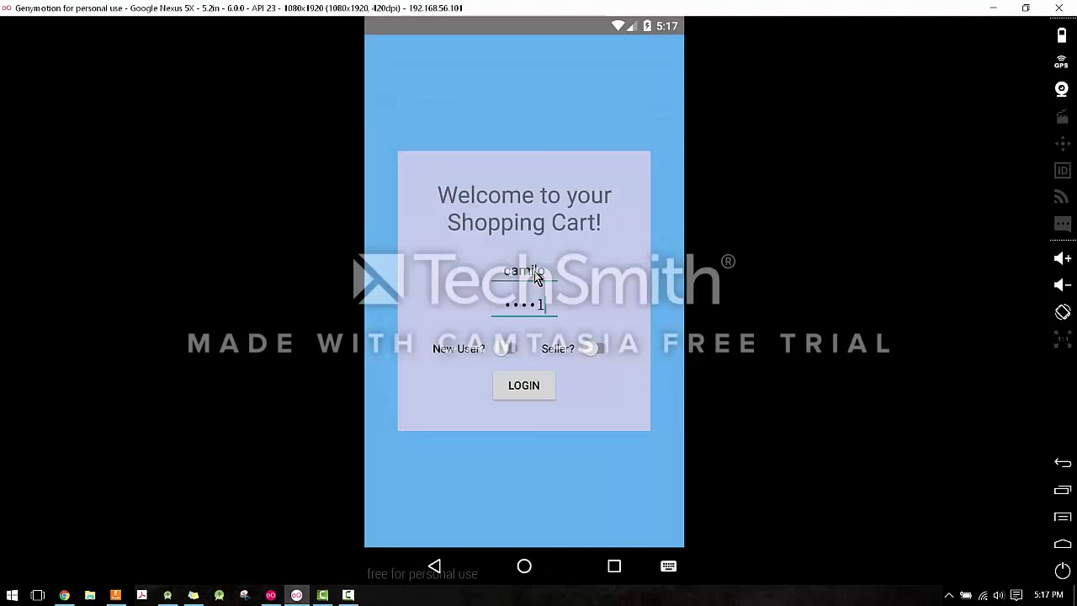
left_click(547, 387)
Scroll the products to confirm Pencil shows 356 and Red Cart is gone, then log out.
scroll(576, 383, "down", 3)
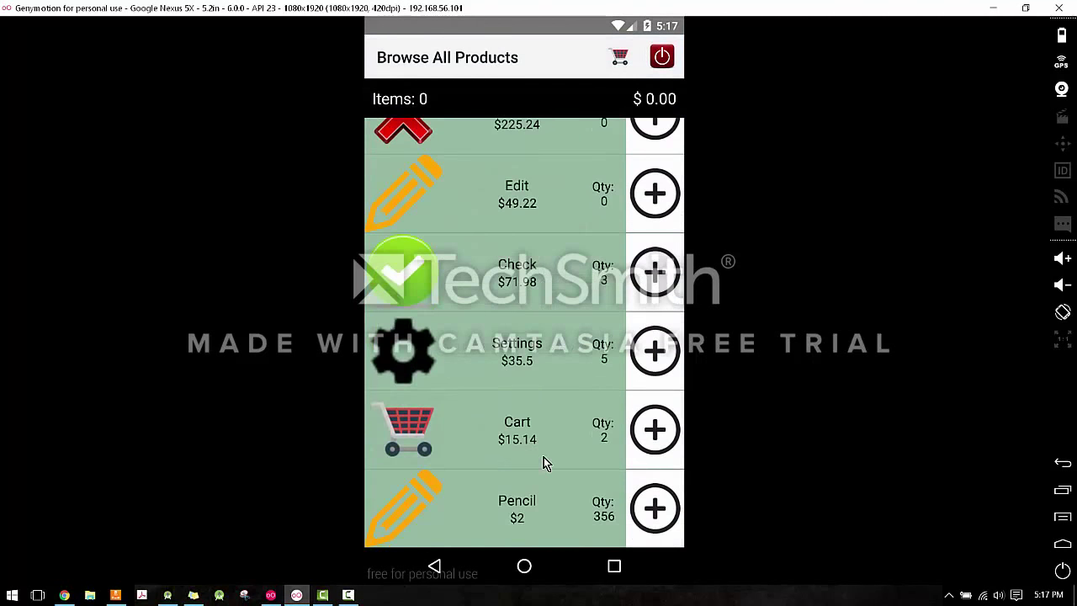
scroll(544, 457, "up", 3)
scroll(543, 457, "down", 3)
scroll(538, 428, "up", 3)
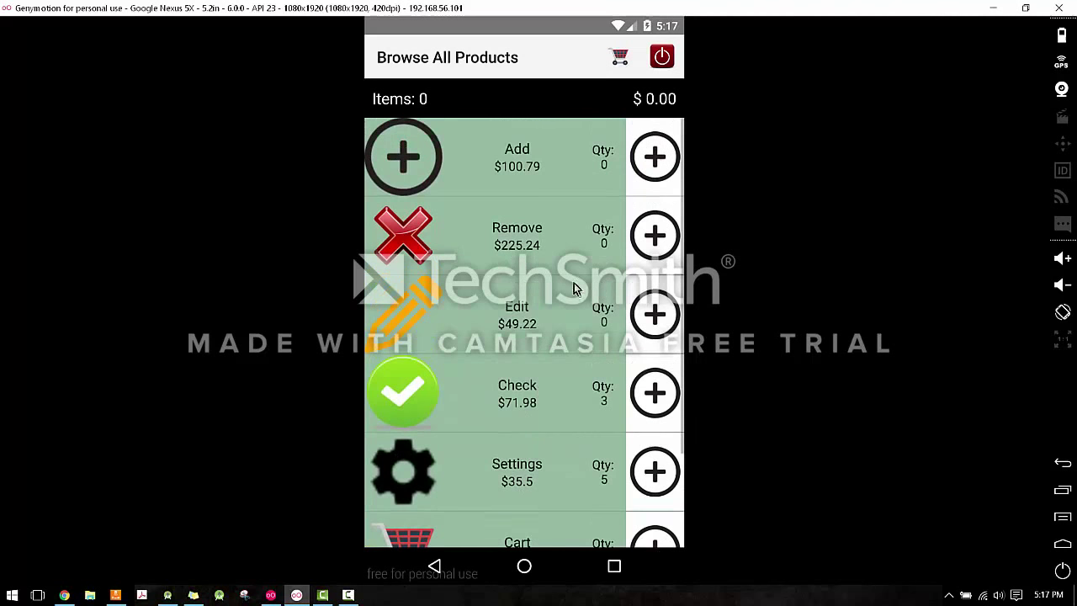
scroll(548, 446, "down", 3)
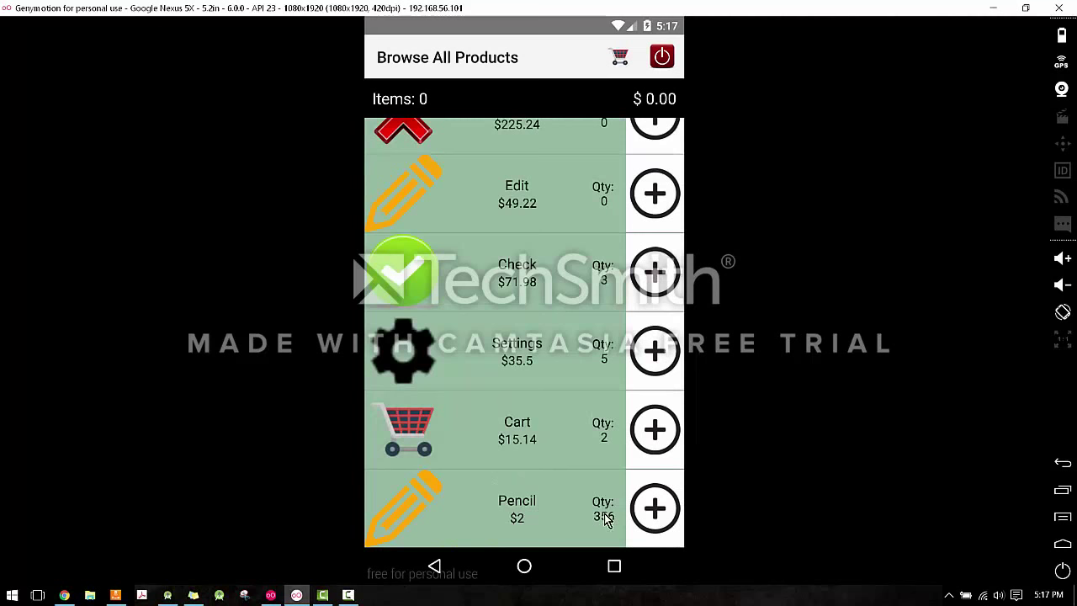
scroll(581, 308, "up", 3)
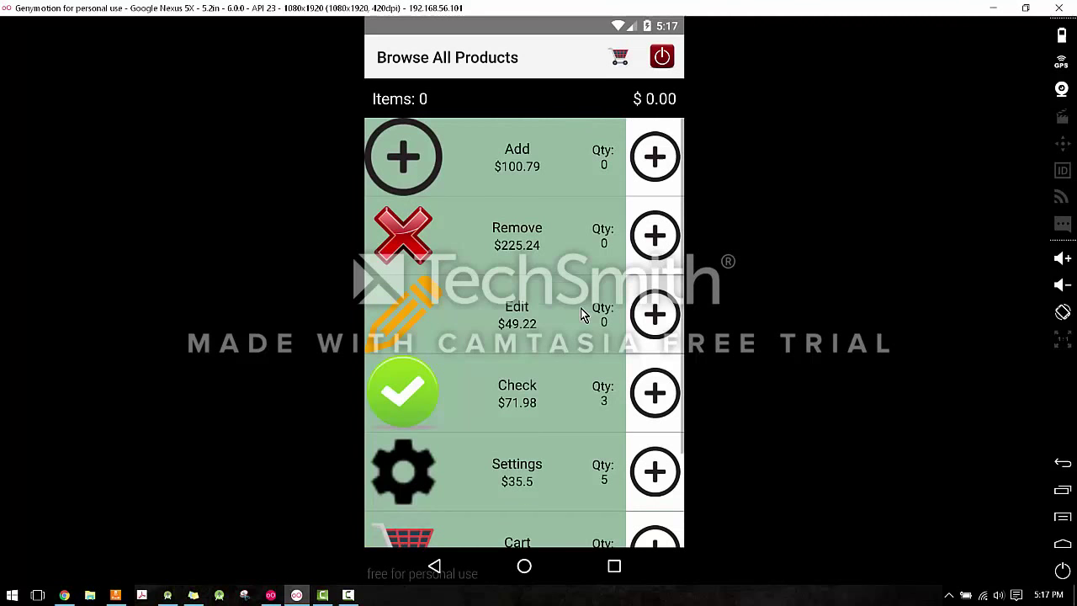
left_click(662, 57)
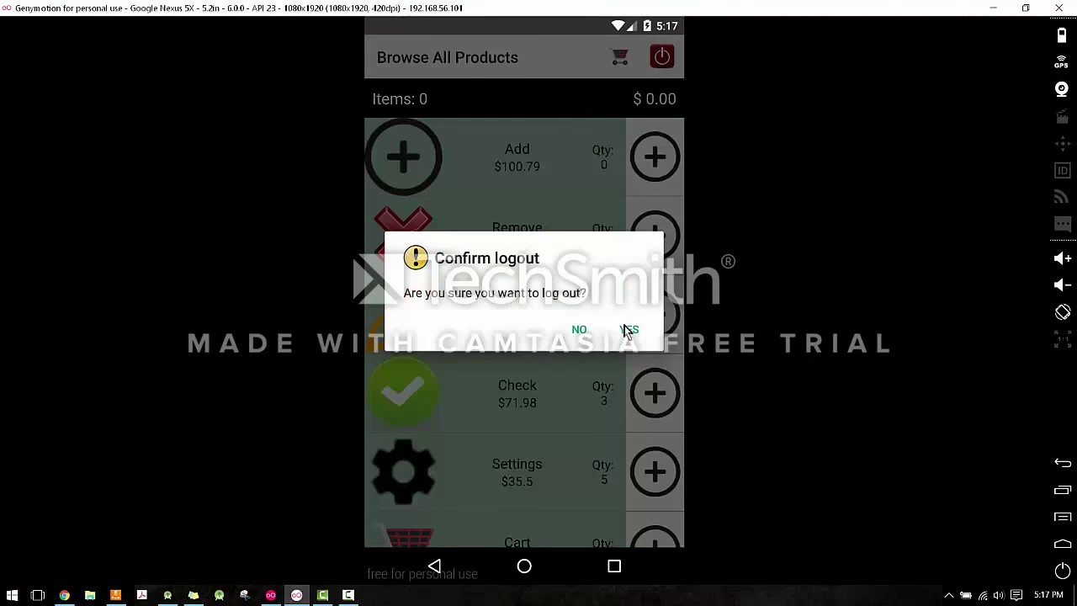
left_click(629, 330)
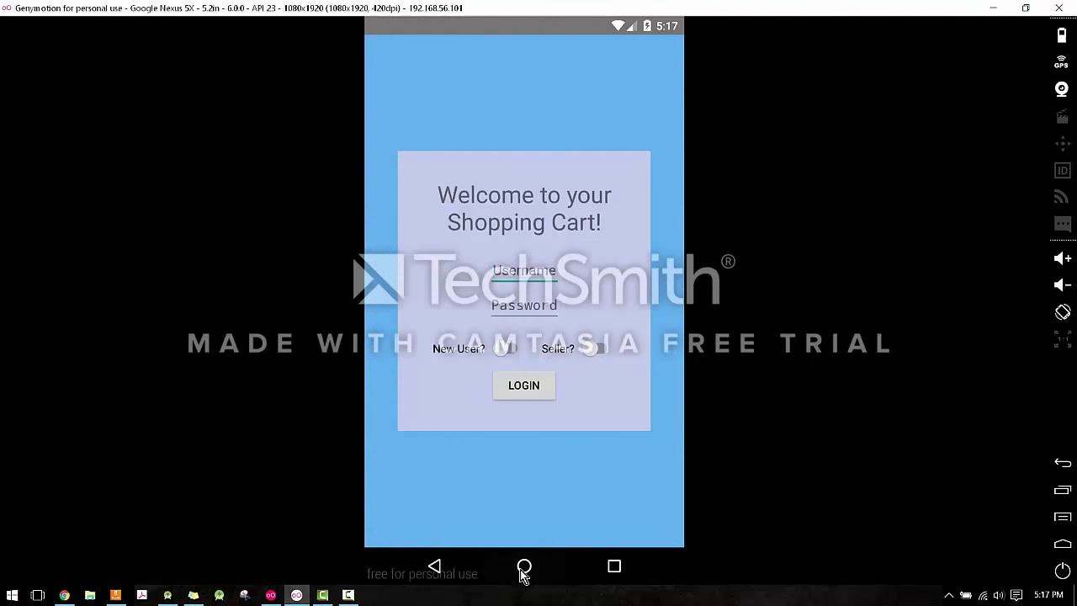